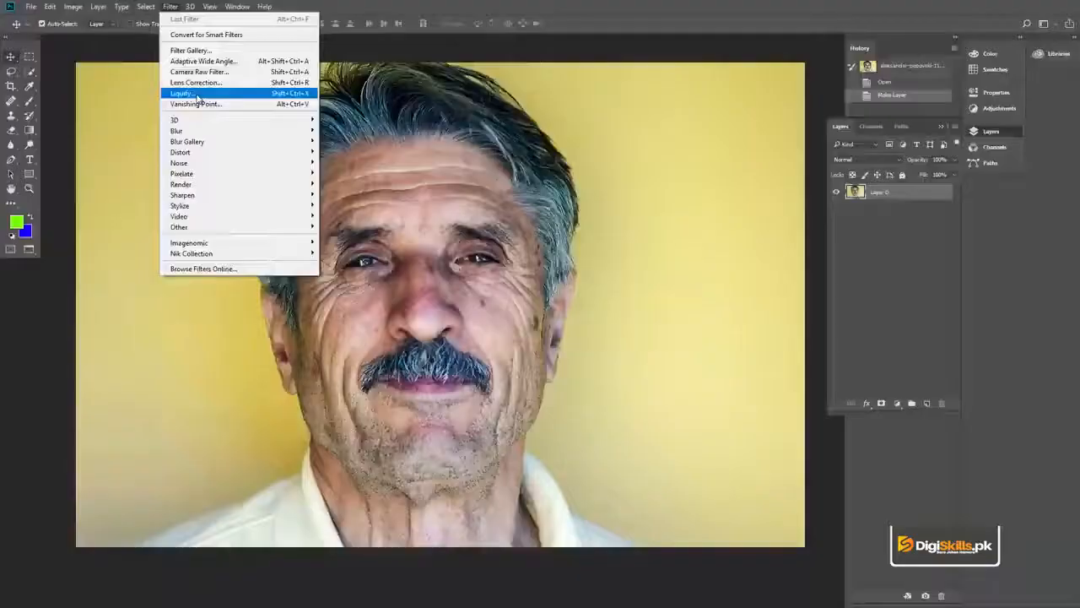
Open the portrait in the Liquify filter and toggle its preview off and on again.
click(194, 93)
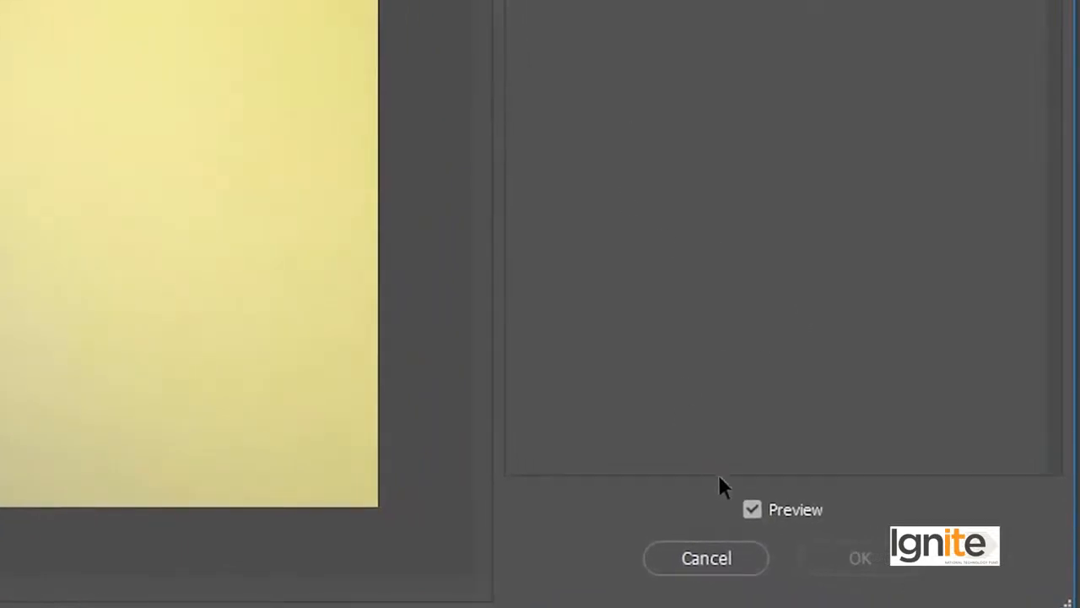
click(753, 509)
click(753, 509)
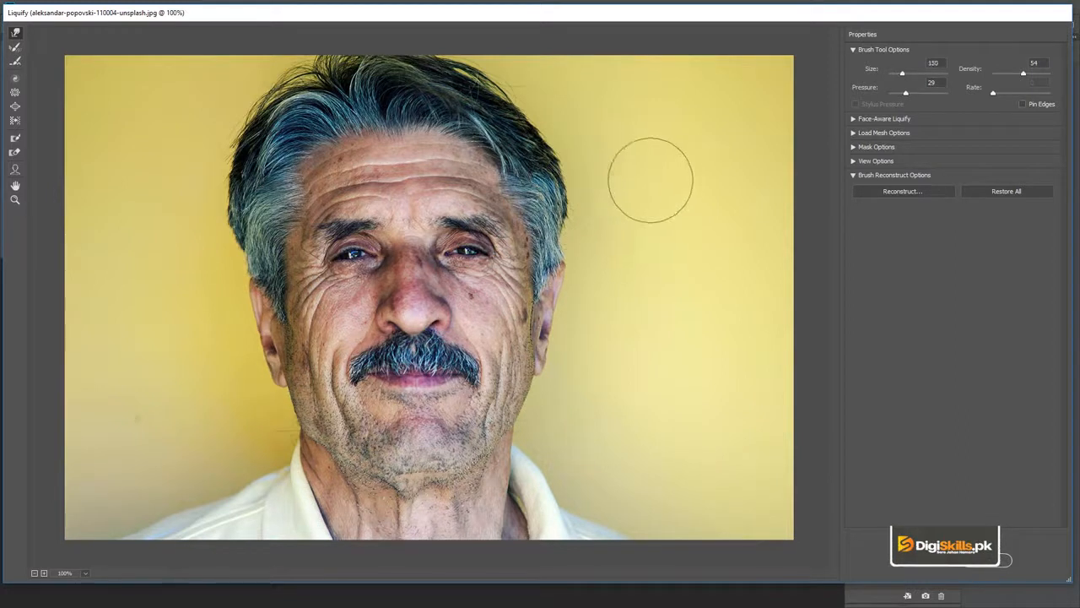
Enlarge the Liquify brush slightly, then reduce its size to 125.
key(bracketright)
key(bracketright)
key(bracketleft)
key(bracketleft)
key(bracketleft)
key(bracketleft)
key(bracketleft)
key(bracketleft)
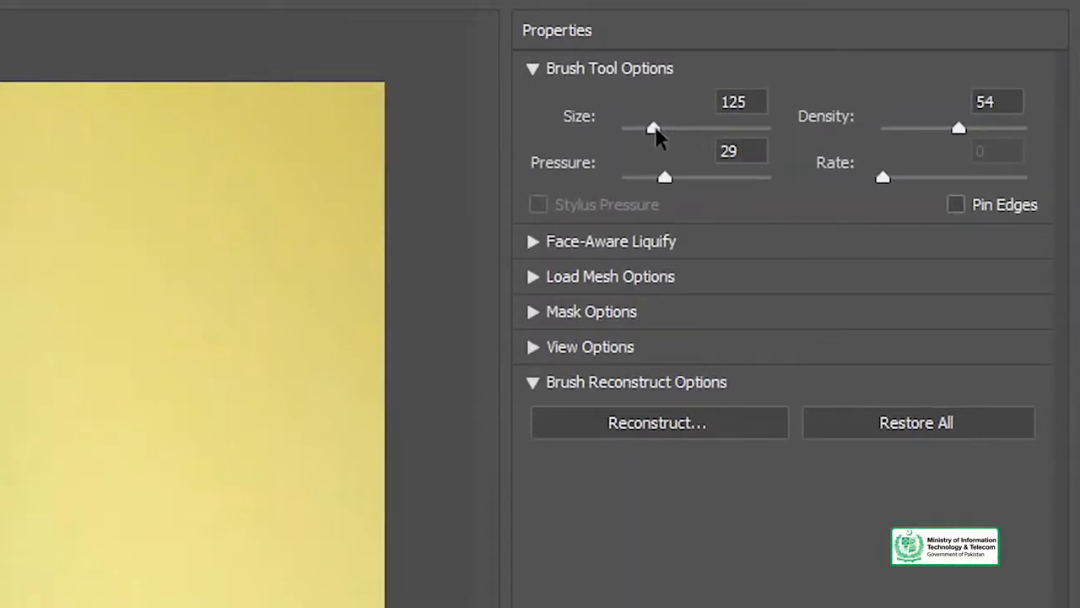
Try brush sizes of 7238, 557 and 35, then set the brush size to 90.
drag(658, 131, 740, 136)
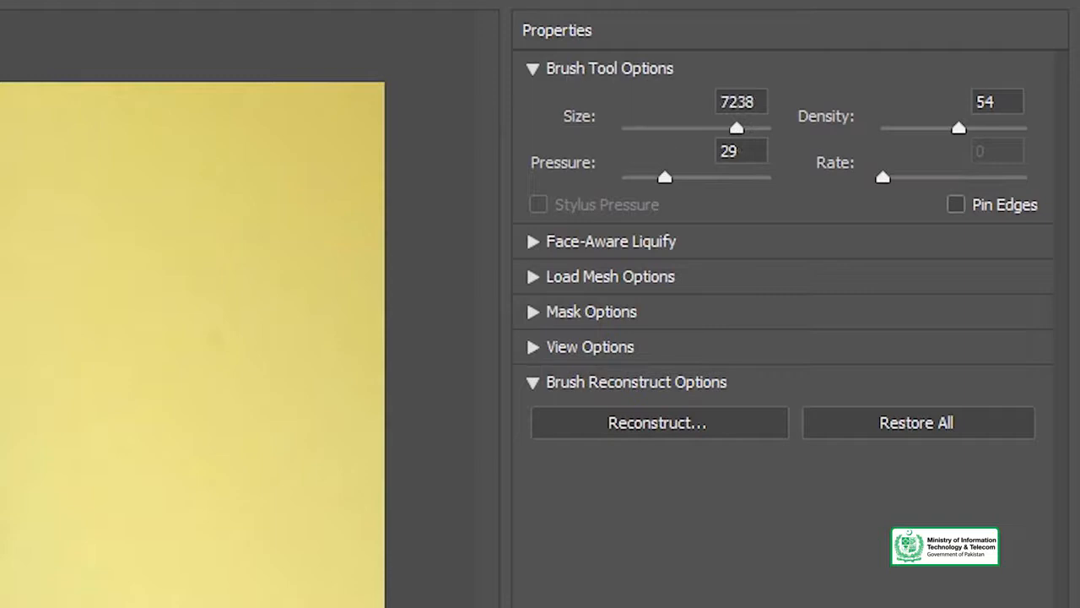
click(673, 129)
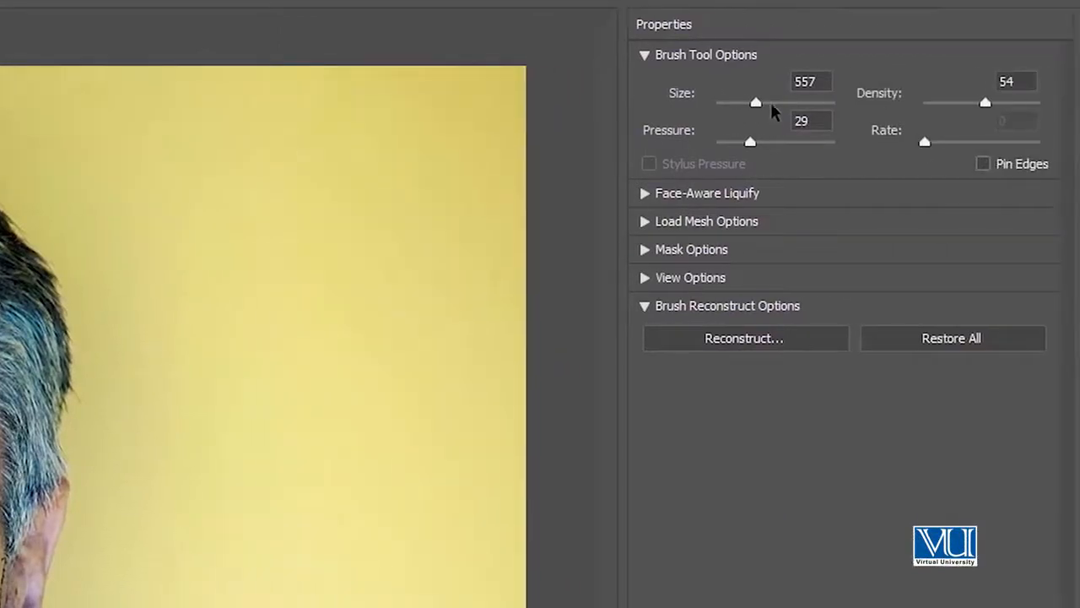
drag(769, 108, 755, 108)
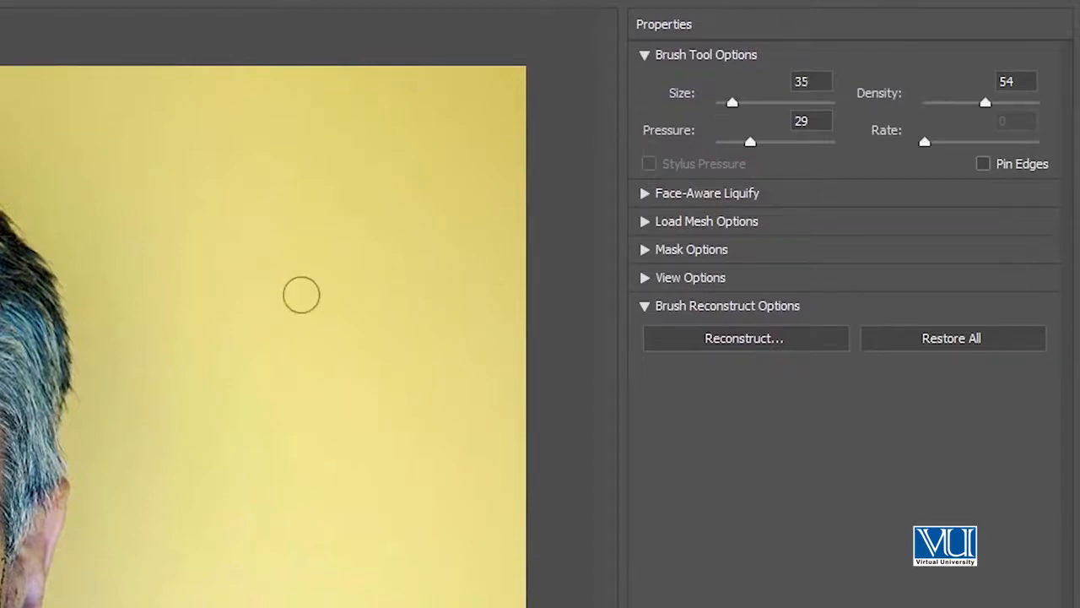
key(bracketright)
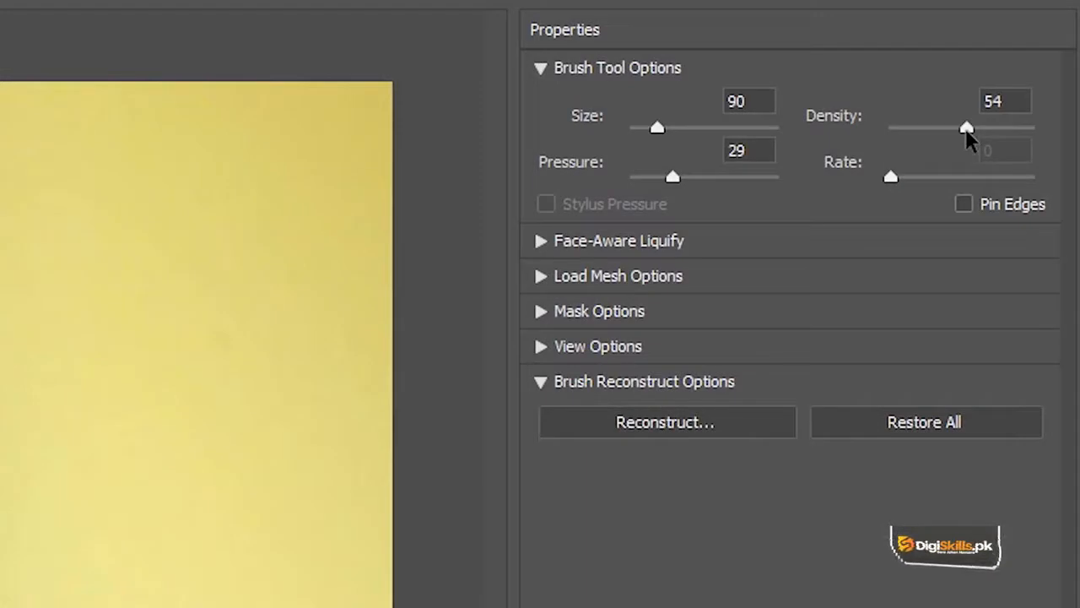
Set the brush density to 10 and increase the brush size to 125.
drag(967, 133, 946, 133)
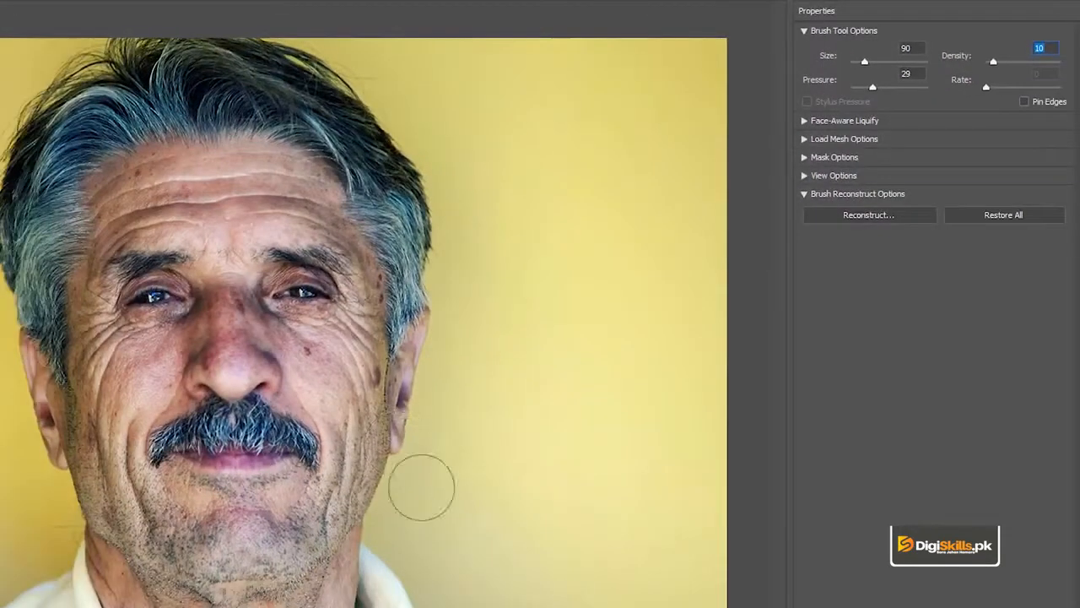
key(bracketright)
key(bracketright)
key(bracketright)
key(bracketright)
key(bracketright)
key(bracketright)
key(bracketright)
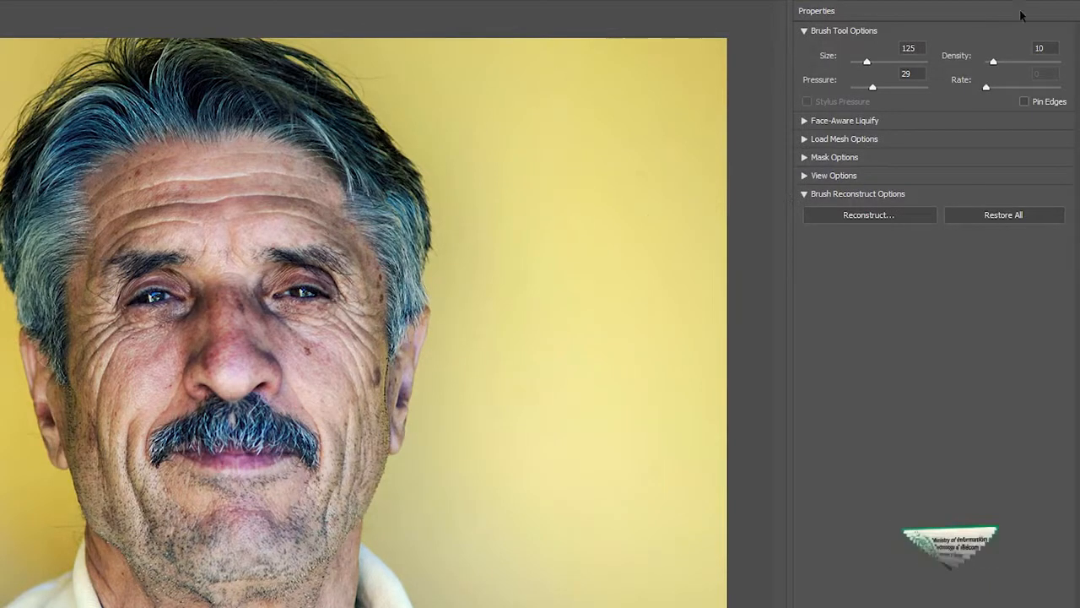
Set the brush density to 72 and pressure to 20, nudging the jawline inward below the ear with short Forward Warp strokes.
drag(994, 63, 1039, 72)
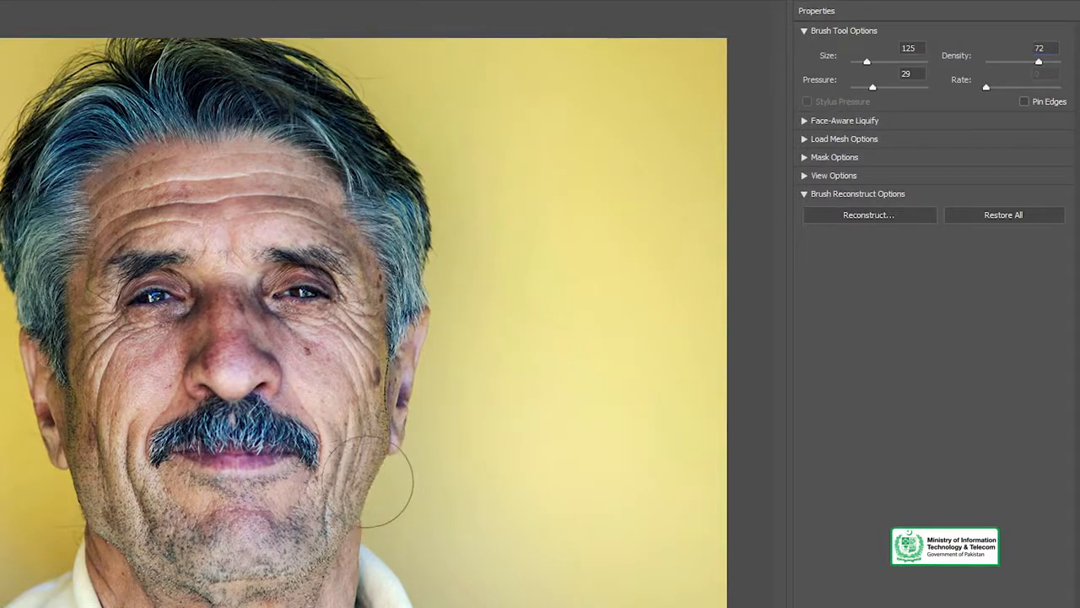
mouse_move(378, 489)
mouse_down()
mouse_move(386, 495)
mouse_move(380, 482)
mouse_move(368, 527)
mouse_move(337, 519)
mouse_move(371, 500)
mouse_up()
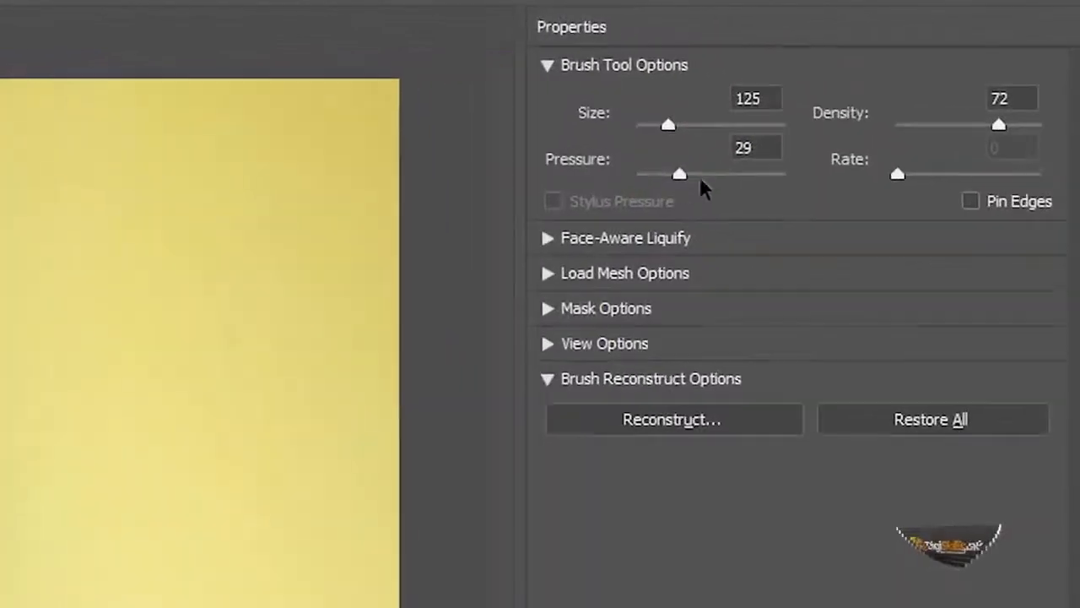
drag(677, 171, 734, 201)
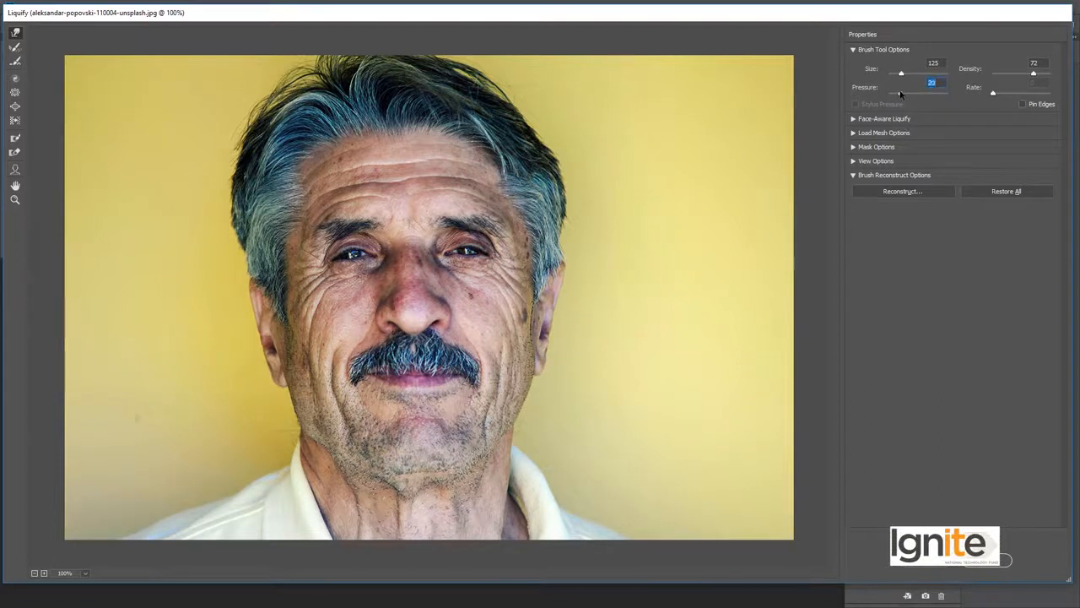
mouse_move(538, 391)
mouse_down()
mouse_move(526, 391)
mouse_move(525, 410)
mouse_up()
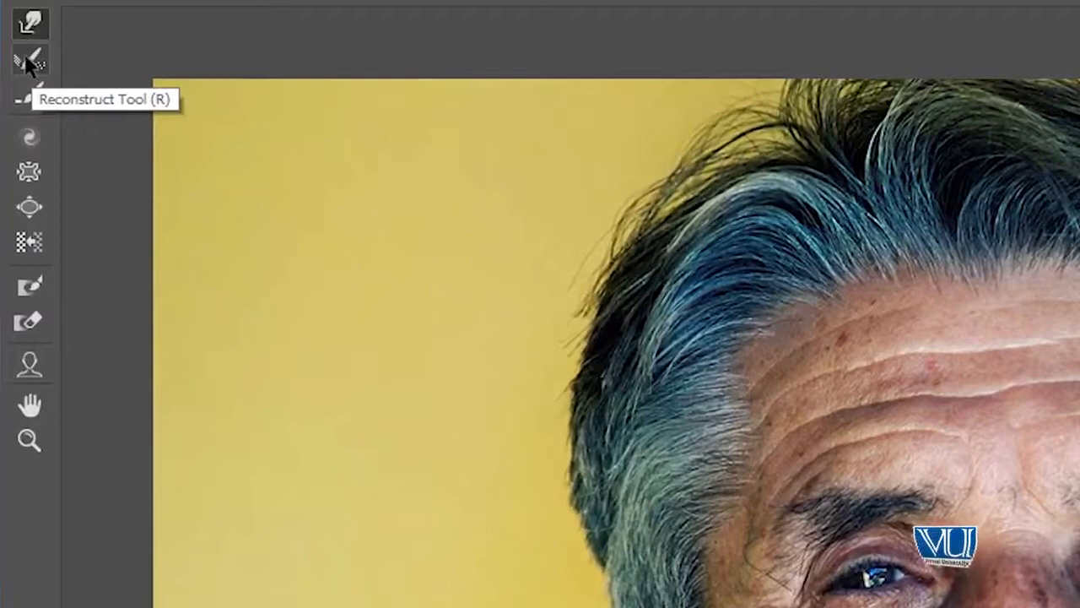
Switch to the Reconstruct tool and enlarge its brush.
click(30, 63)
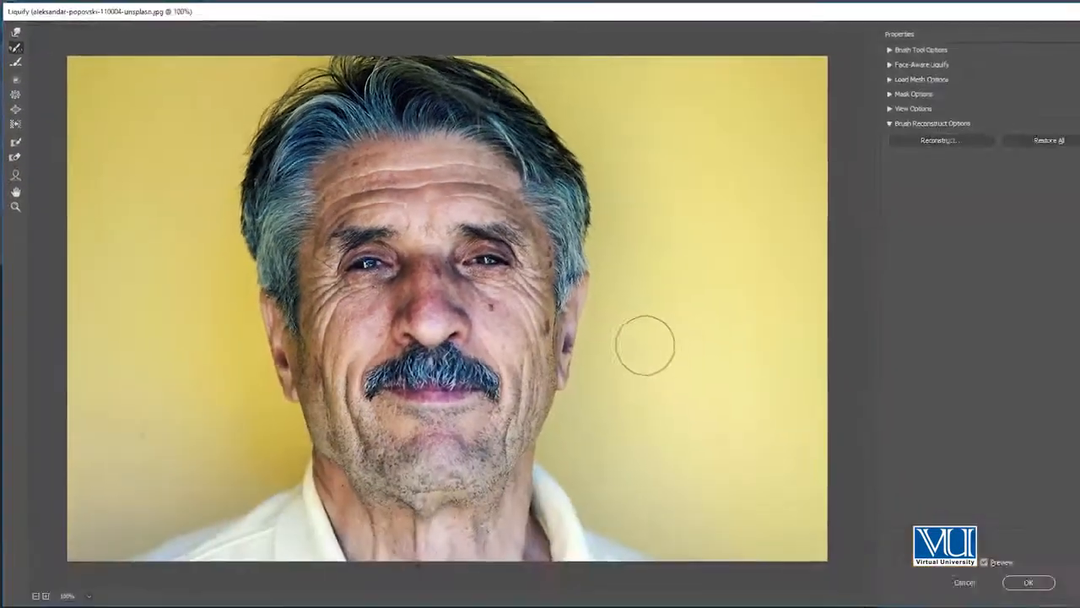
key(bracketright)
key(bracketright)
key(bracketright)
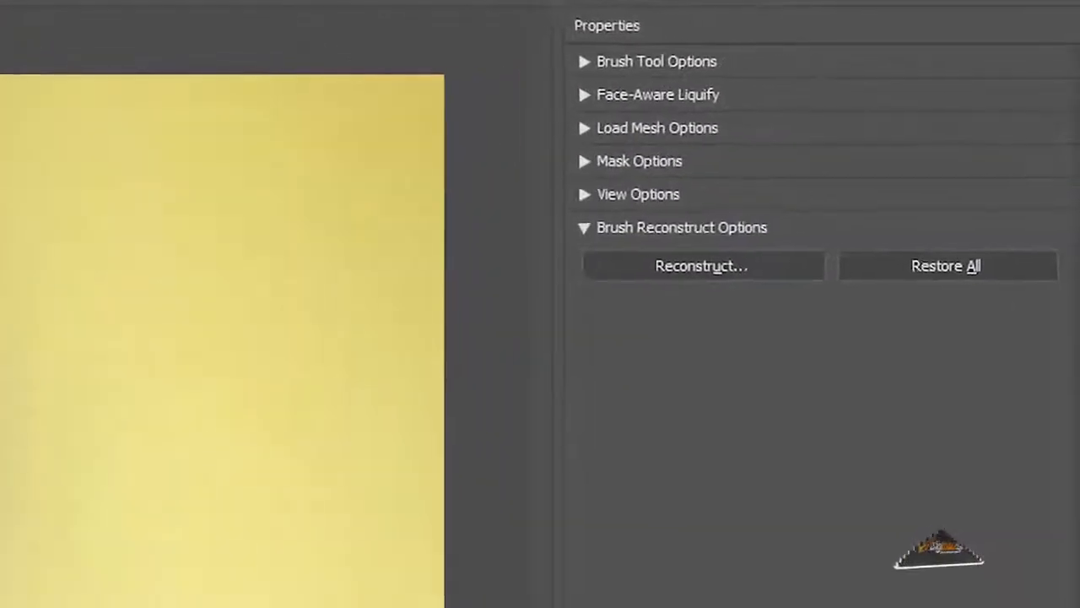
Restore all Liquify distortions to the original image, then undo that restore.
click(917, 281)
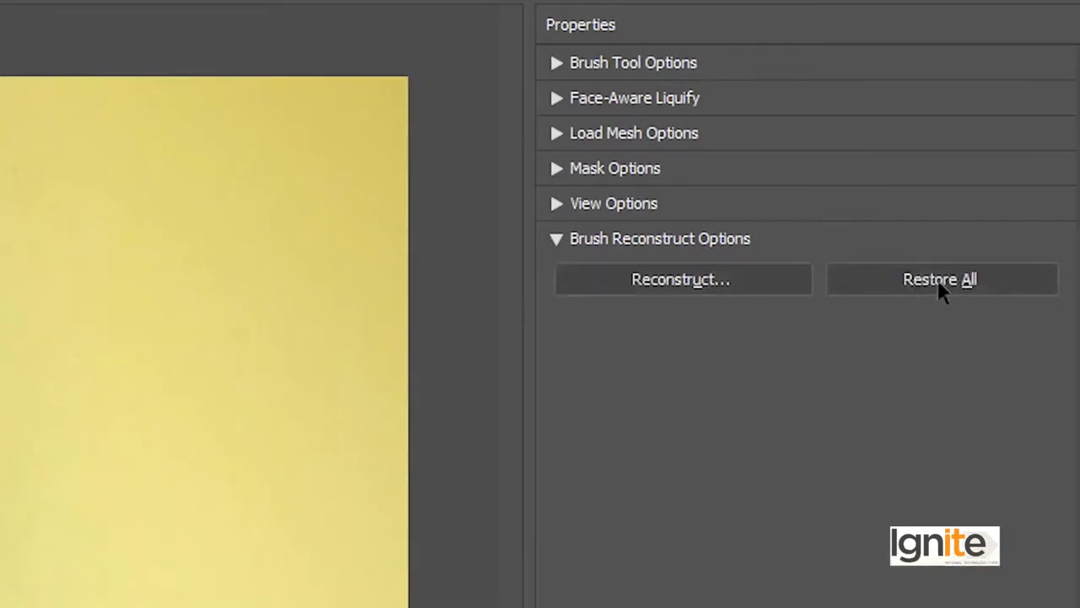
click(942, 287)
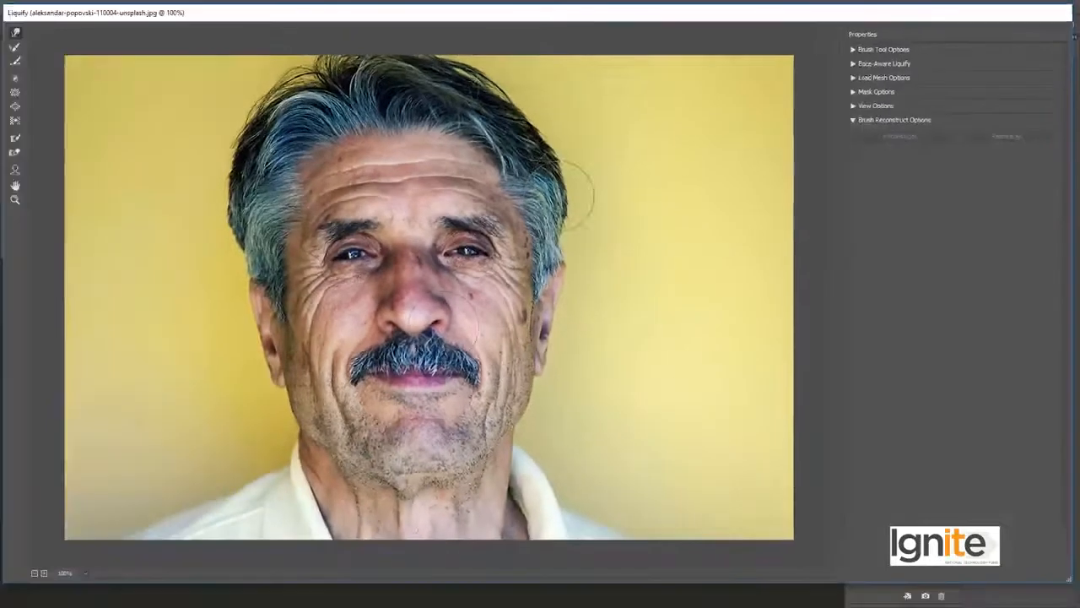
key(ctrl+z)
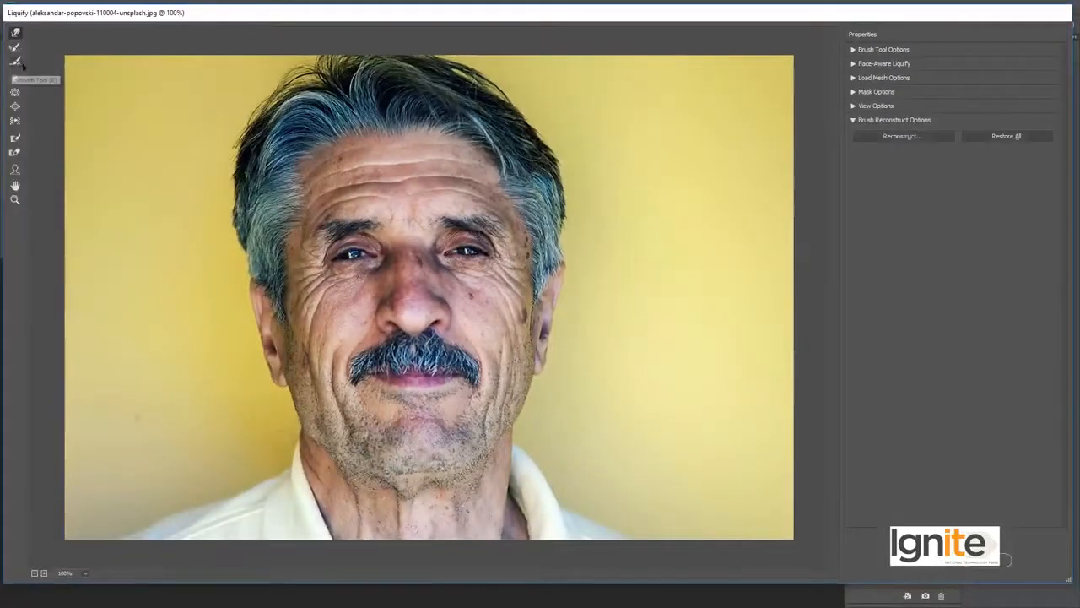
Switch through the Smooth and Twirl tools, try the Pucker tool on one eye of the portrait, and undo the pinch.
click(15, 62)
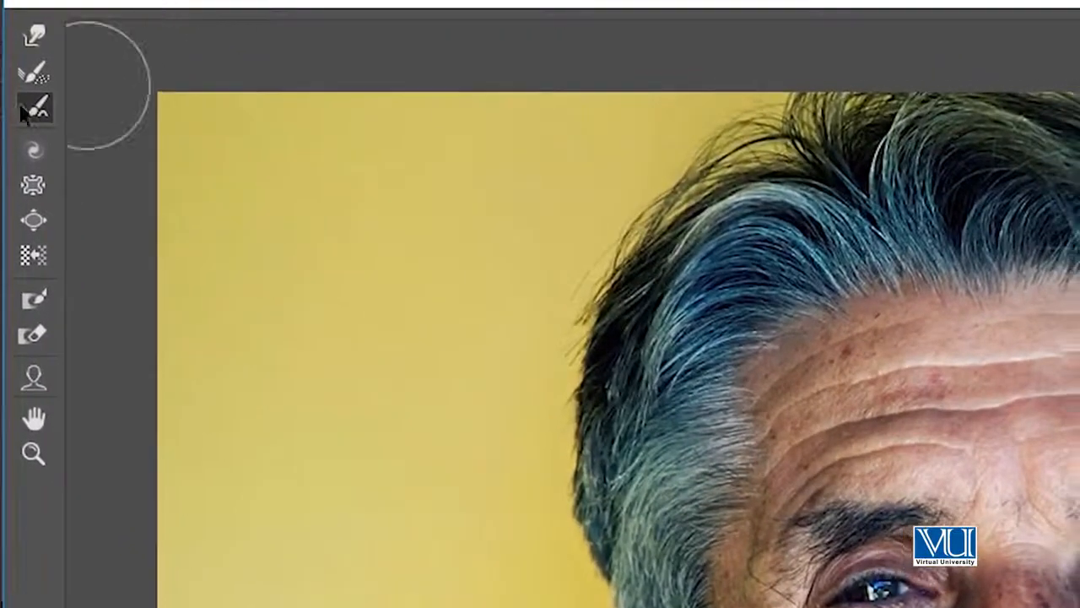
click(33, 156)
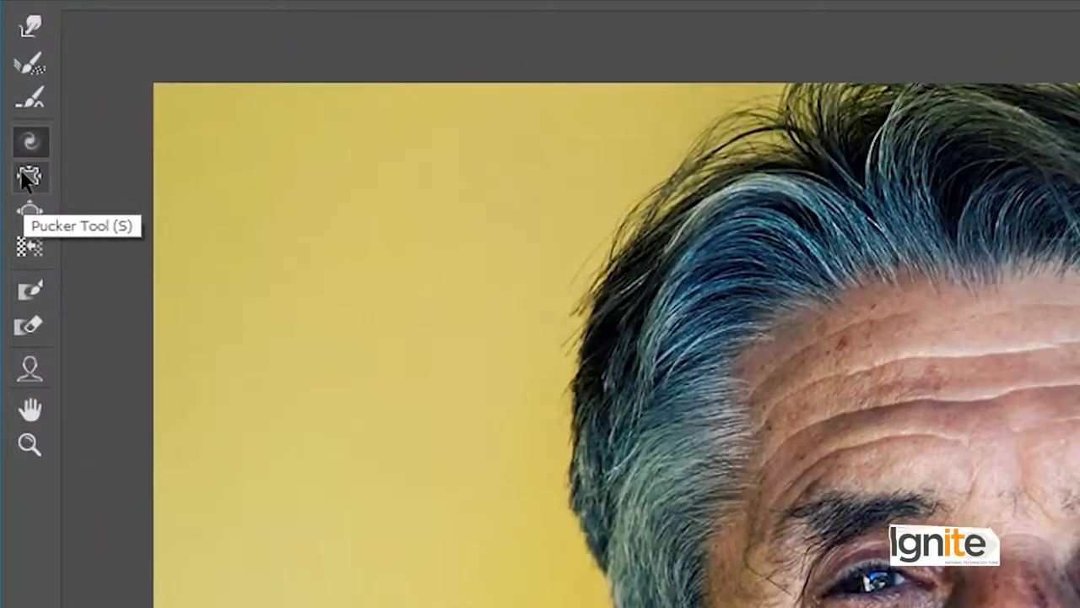
click(25, 177)
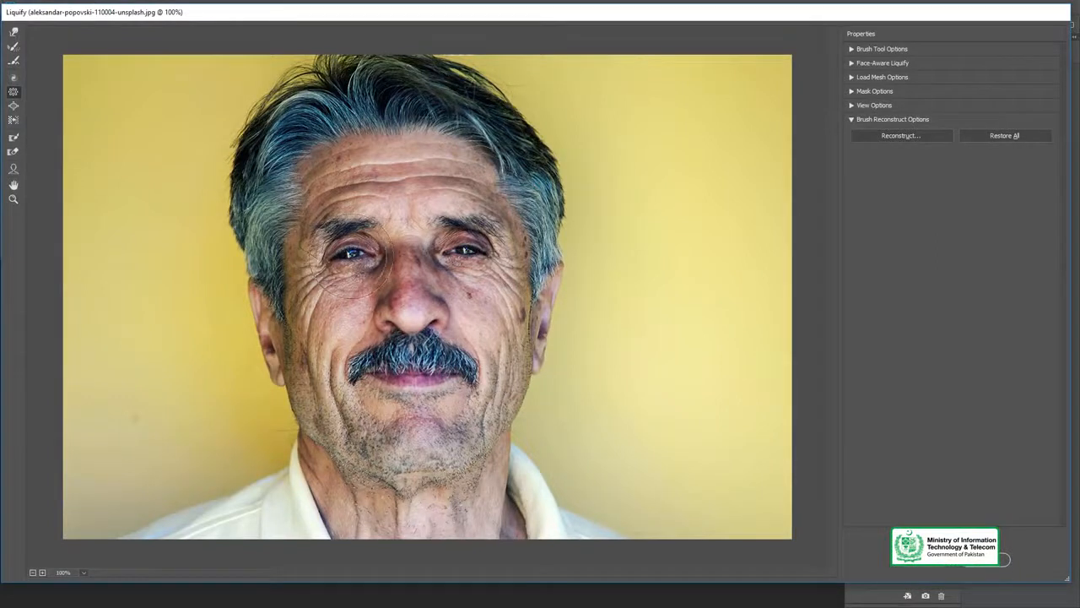
click(354, 256)
key(ctrl+z)
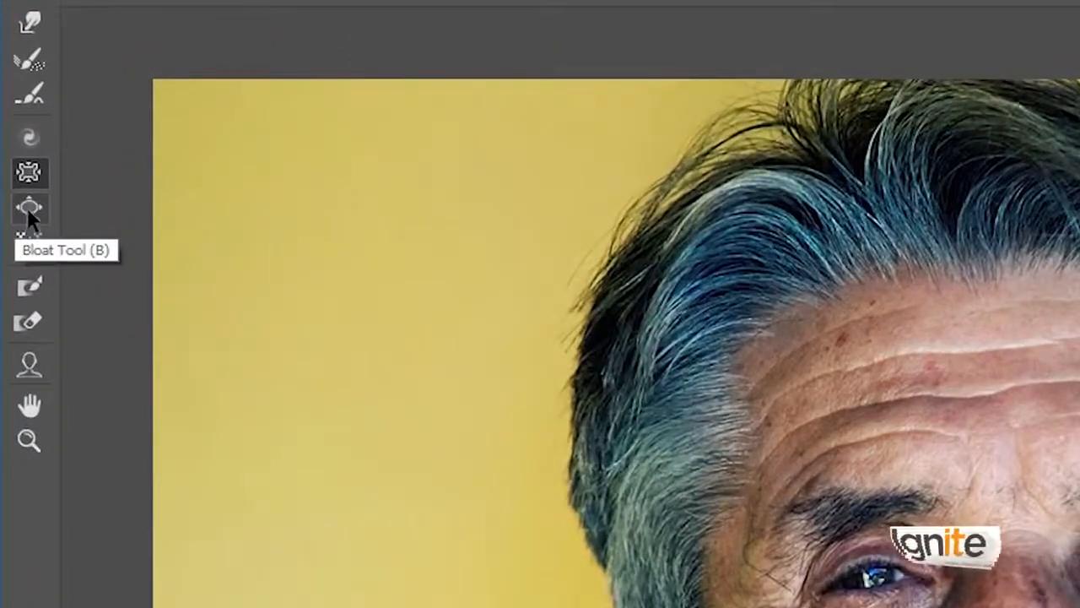
Try the Bloat tool on the portrait's eye and nose, and undo the enlargement.
click(28, 213)
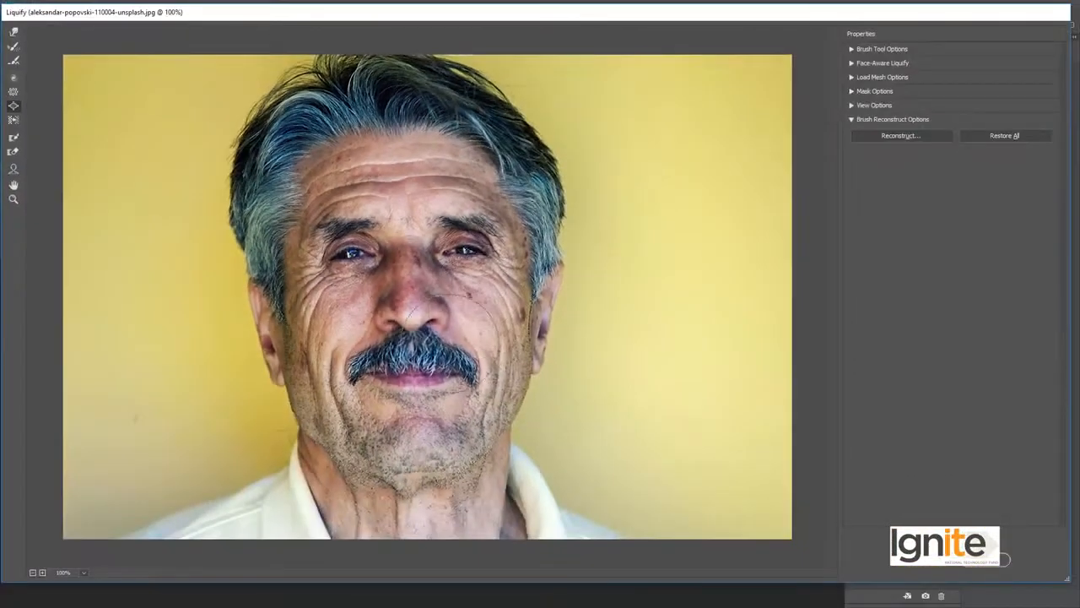
click(466, 241)
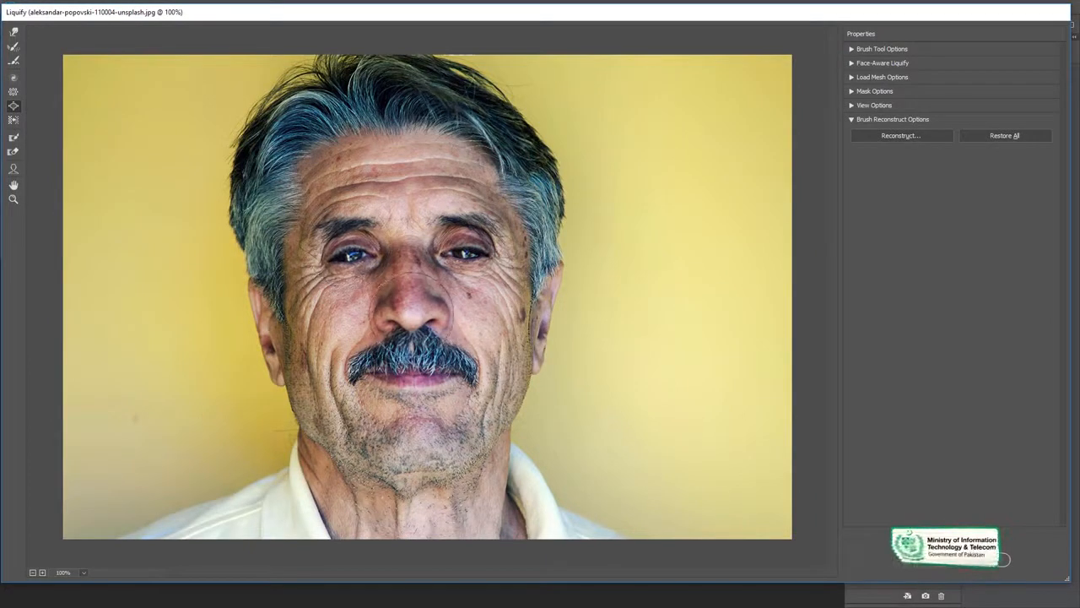
click(411, 314)
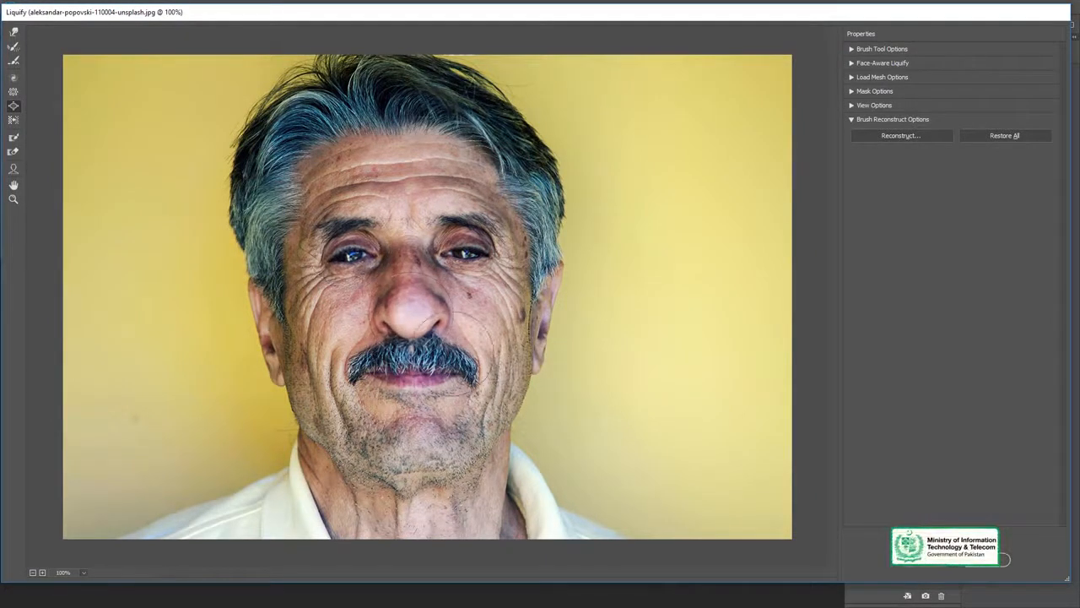
key(ctrl+z)
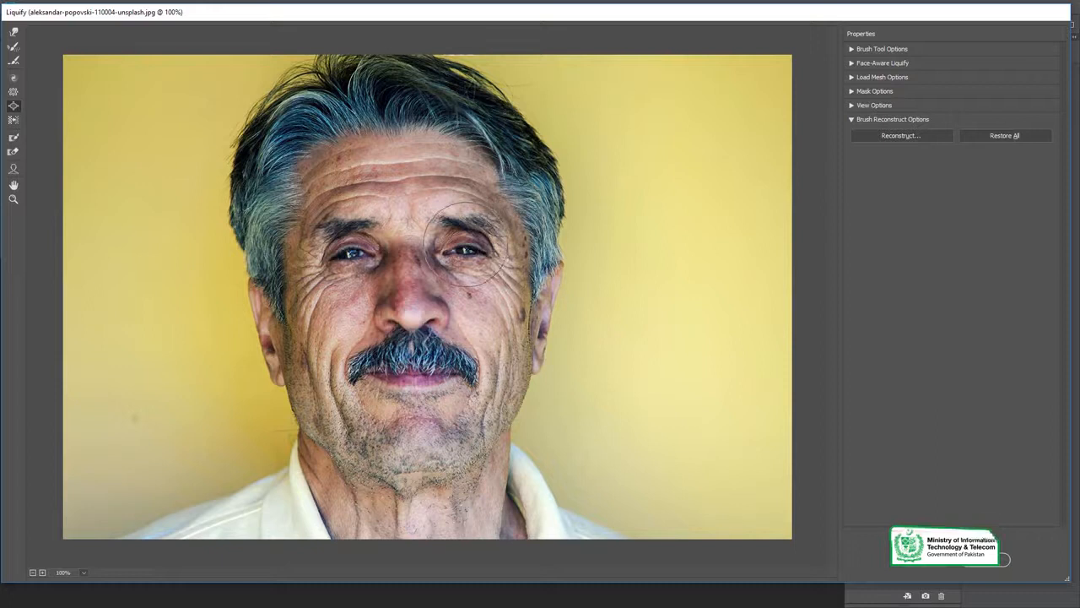
Bloat one eye and undo it, then bloat the nose tip and undo that as well.
click(465, 243)
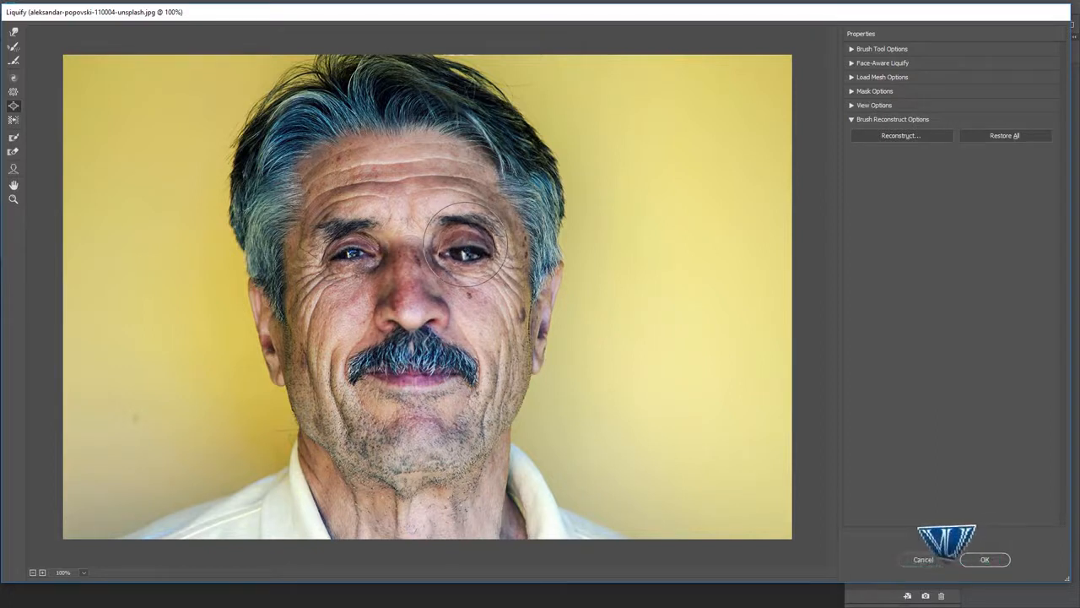
key(ctrl+z)
drag(414, 314, 413, 314)
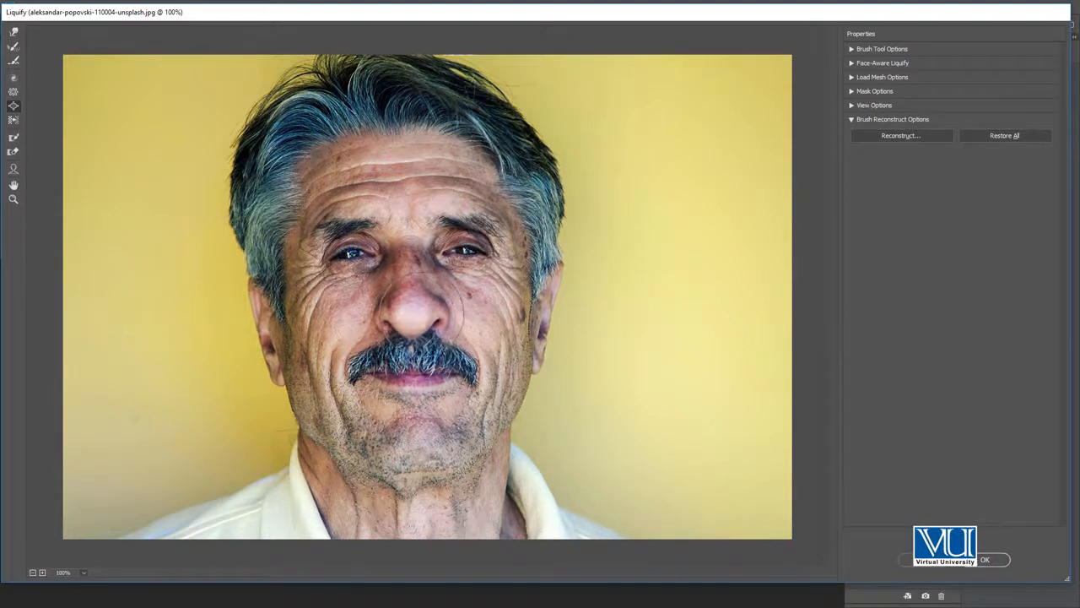
key(ctrl+z)
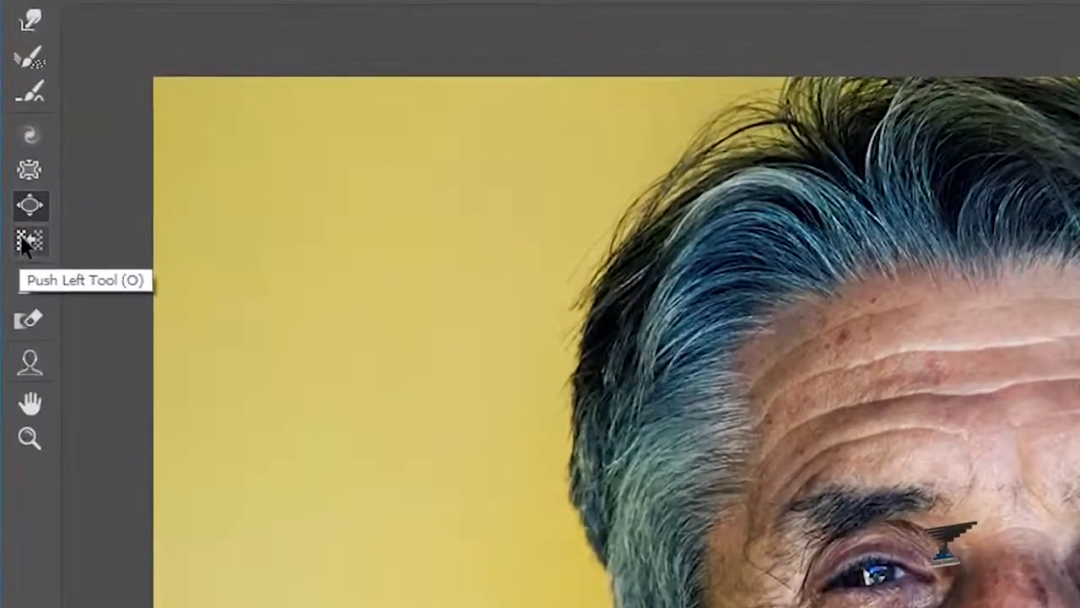
Try the Push Left tool upward along the edge of the face from jaw to ear, and undo the stroke.
click(12, 118)
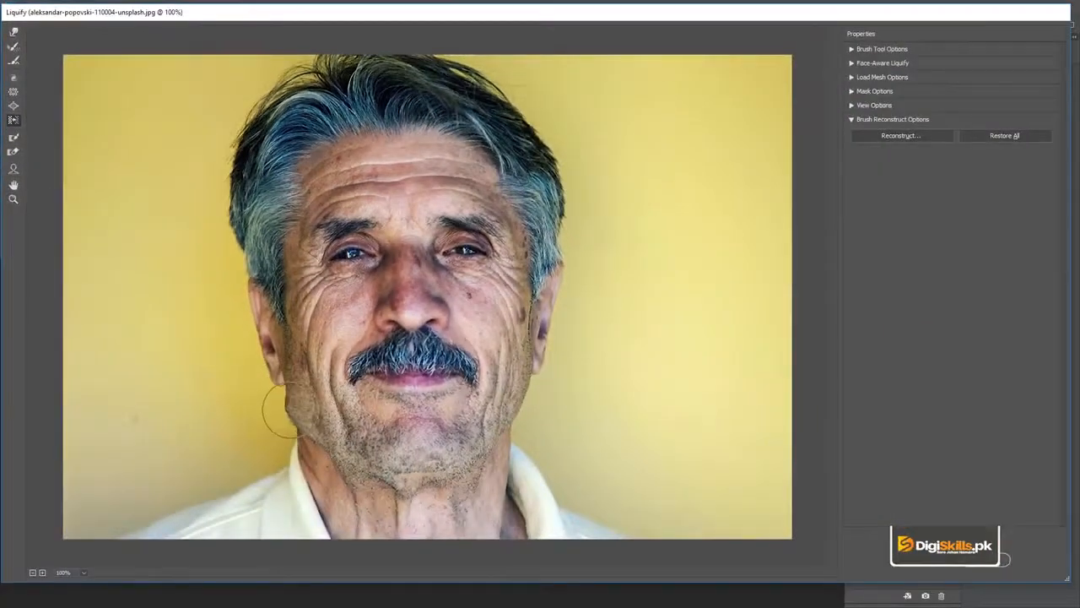
mouse_move(279, 411)
mouse_down()
mouse_move(281, 374)
mouse_move(257, 287)
mouse_up()
key(ctrl+z)
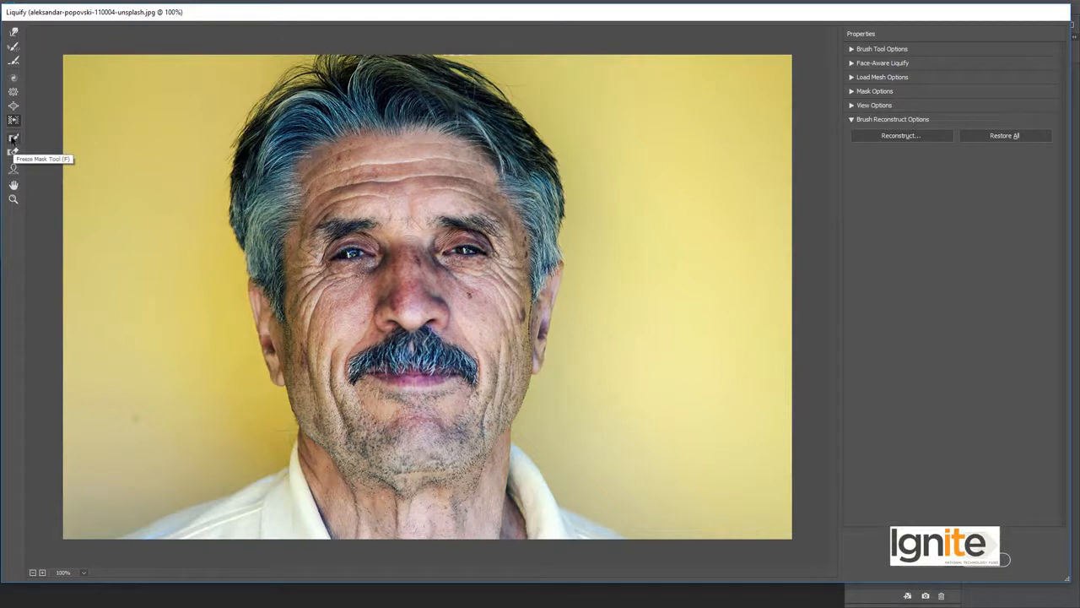
Paint a freeze mask over the ear and the shirt collar on the same side of the face, leaving the jawline unmasked.
click(525, 438)
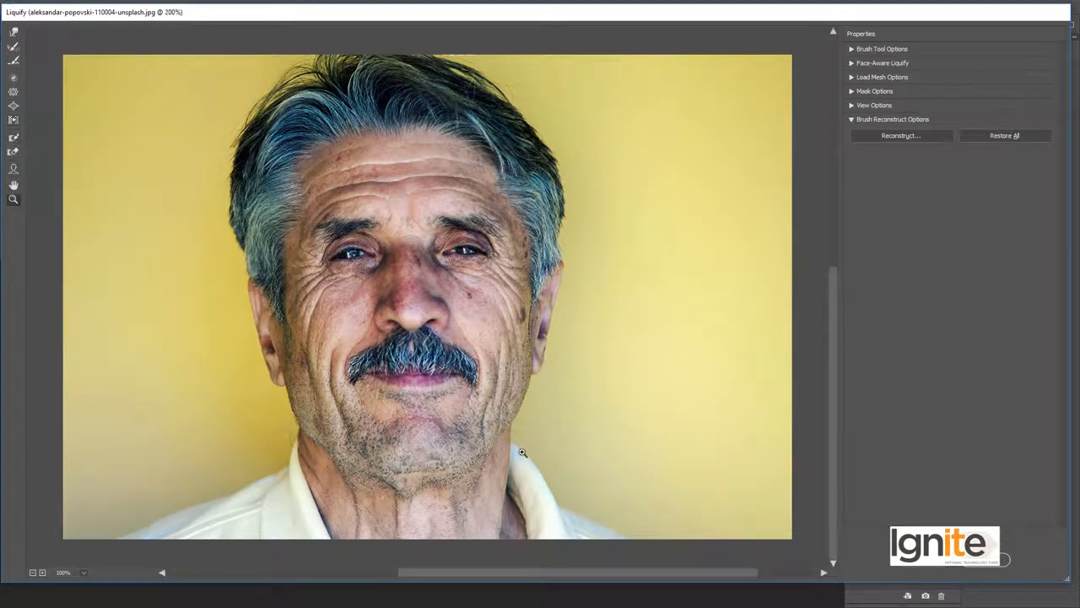
drag(184, 268, 312, 302)
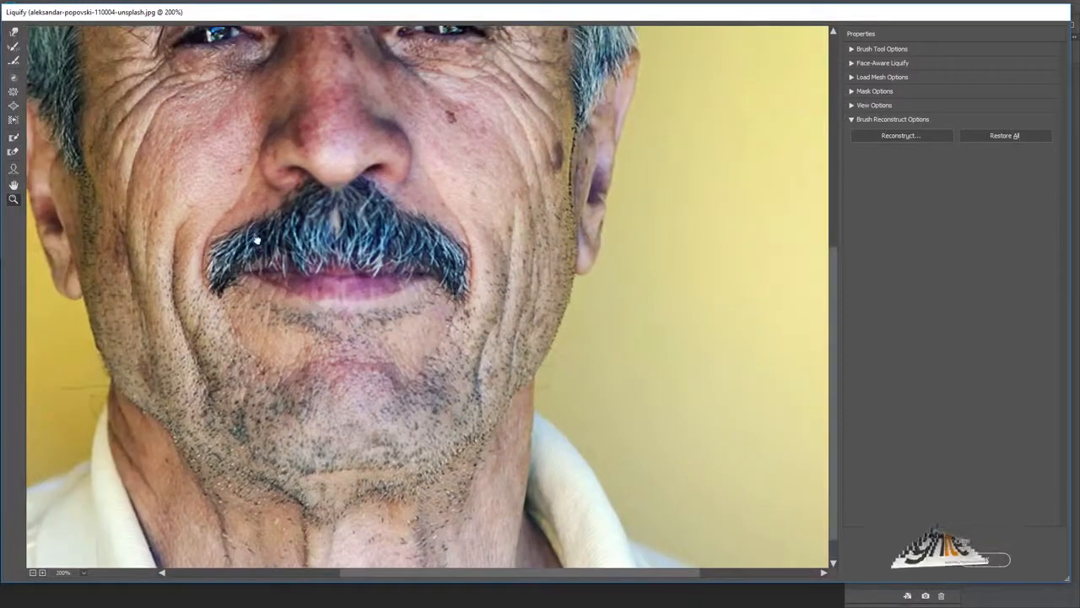
drag(257, 240, 310, 292)
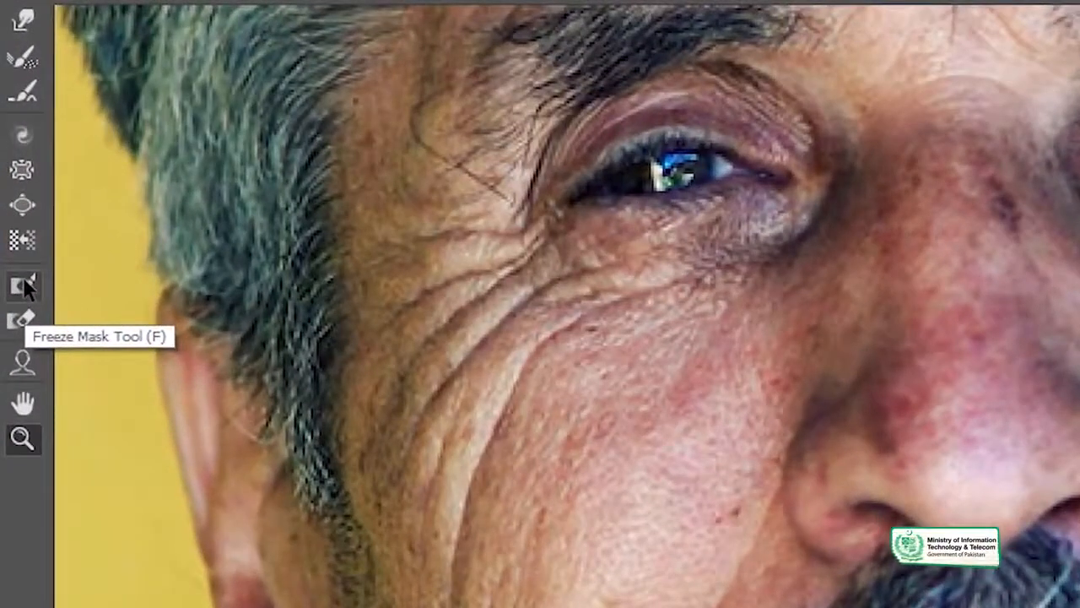
click(25, 287)
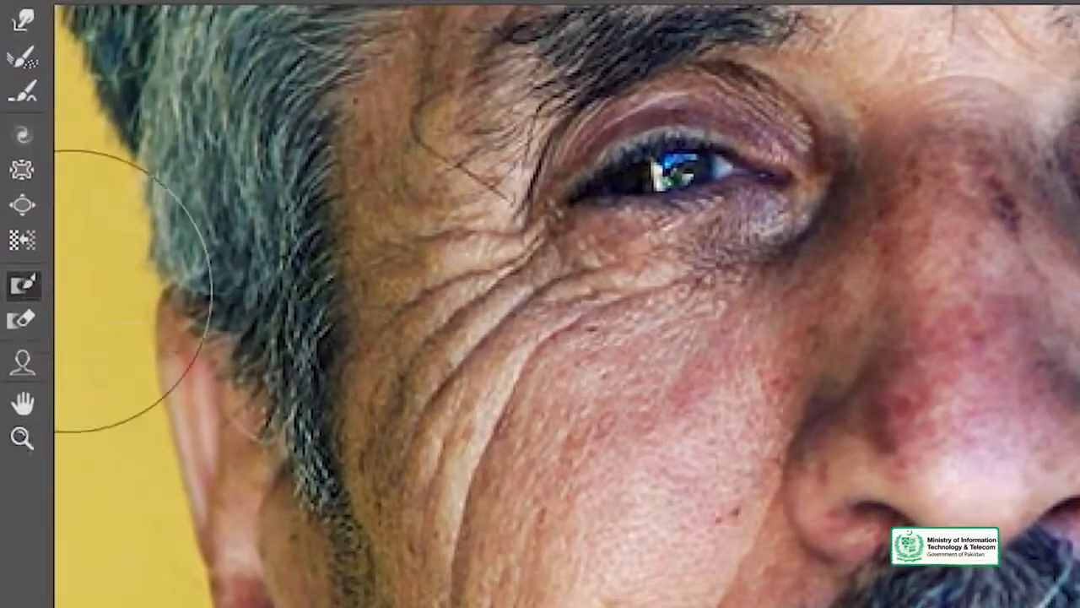
drag(565, 337, 498, 163)
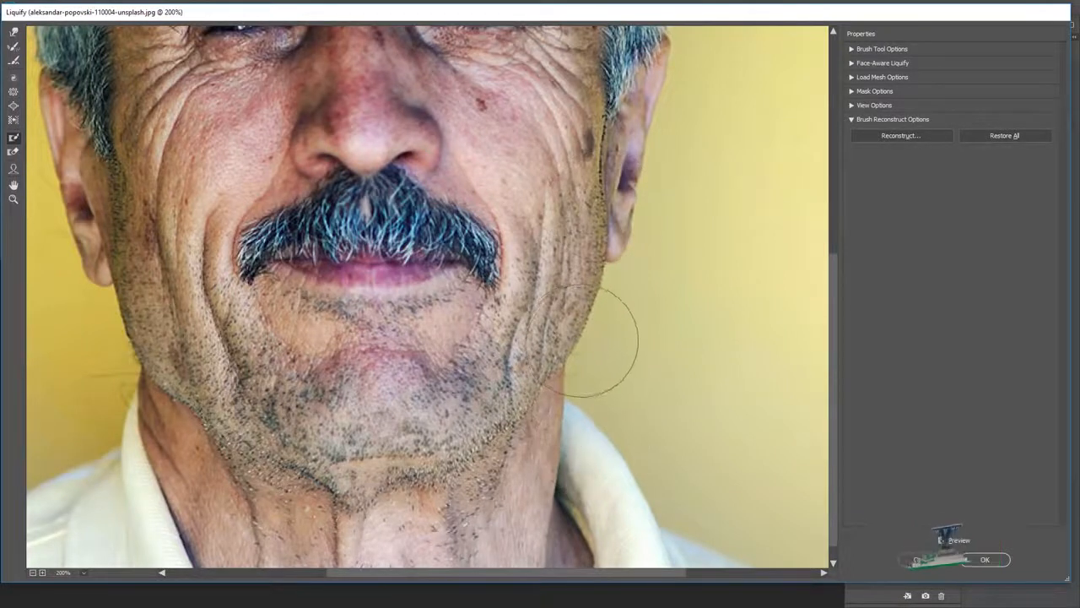
drag(593, 331, 573, 326)
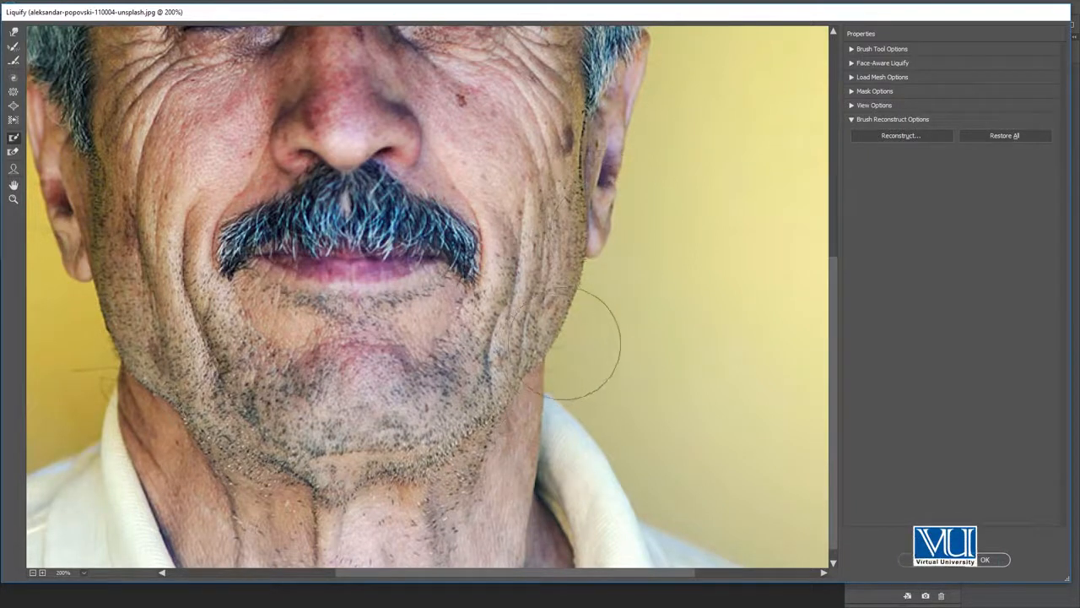
mouse_move(564, 432)
mouse_down()
mouse_move(605, 517)
mouse_move(608, 455)
mouse_move(561, 418)
mouse_move(570, 393)
mouse_up()
mouse_move(619, 216)
mouse_down()
mouse_move(603, 217)
mouse_move(620, 72)
mouse_move(591, 209)
mouse_up()
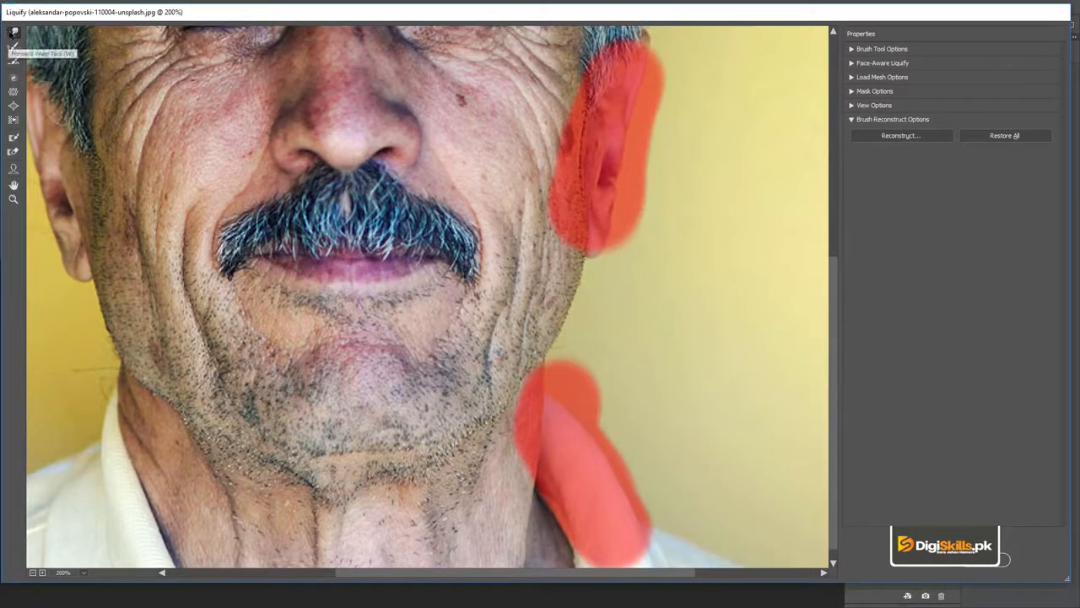
Push the jawline inward between the masked ear and collar with the Forward Warp tool.
click(13, 32)
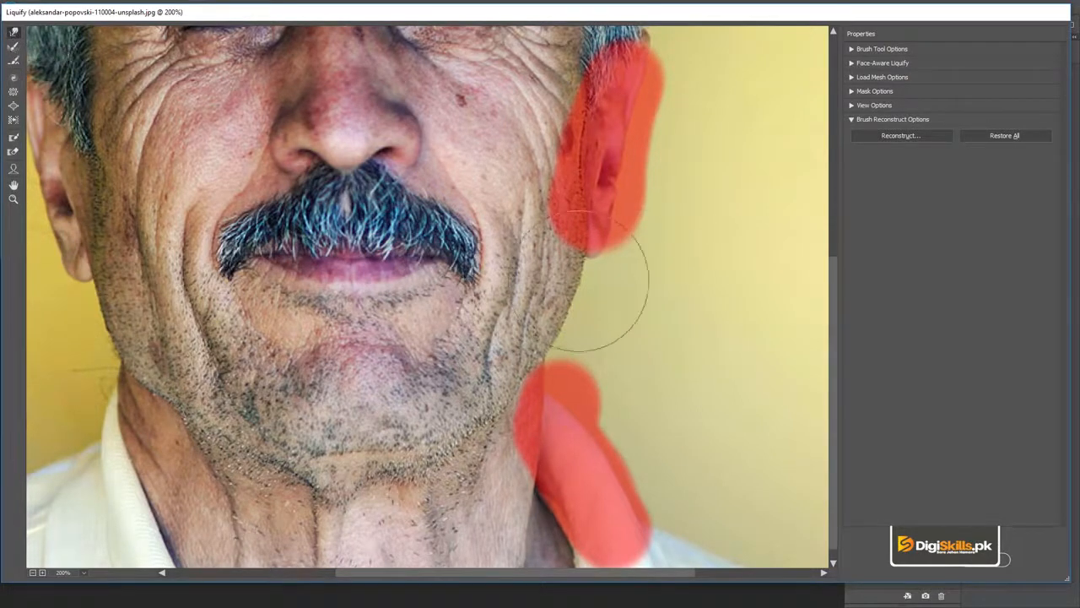
drag(574, 302, 561, 275)
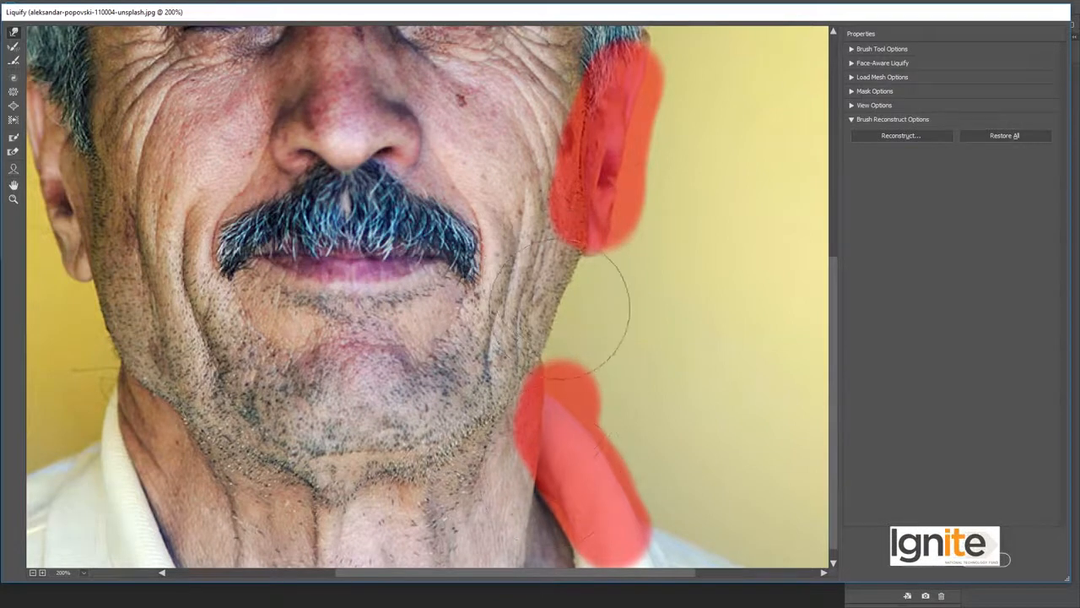
Erase the freeze mask from the ear and collar using the Thaw Mask tool with an enlarged brush.
key(bracketright)
key(bracketright)
key(bracketright)
key(bracketright)
key(bracketright)
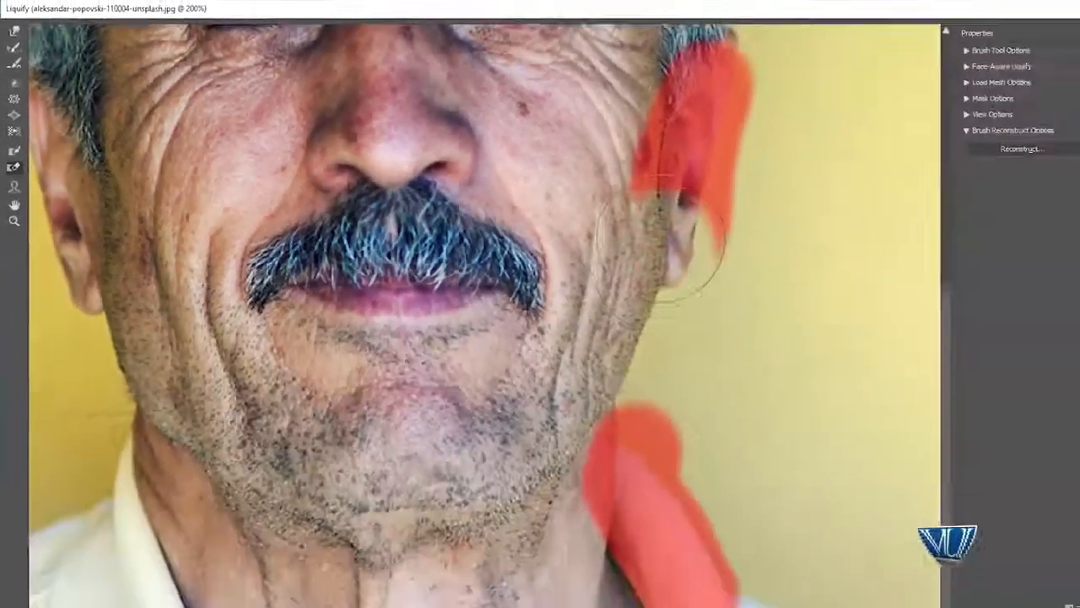
mouse_move(659, 238)
mouse_down()
mouse_move(729, 101)
mouse_move(726, 255)
mouse_move(579, 374)
mouse_move(582, 490)
mouse_move(628, 485)
mouse_move(547, 348)
mouse_up()
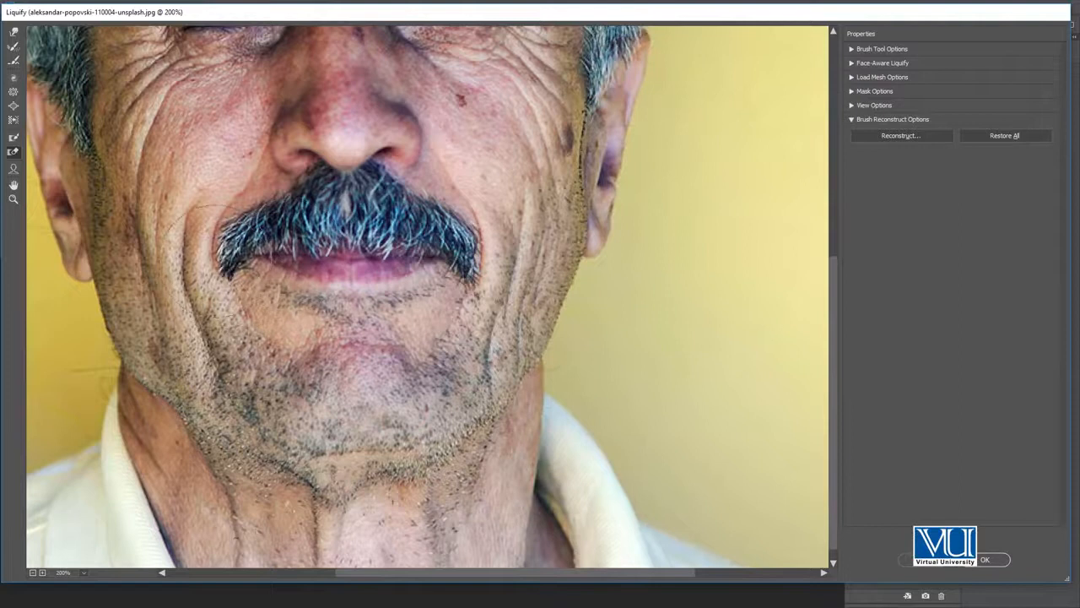
Inspect the portrait at 100% and 200% magnification using the Zoom and Hand tools.
alt+click(207, 244)
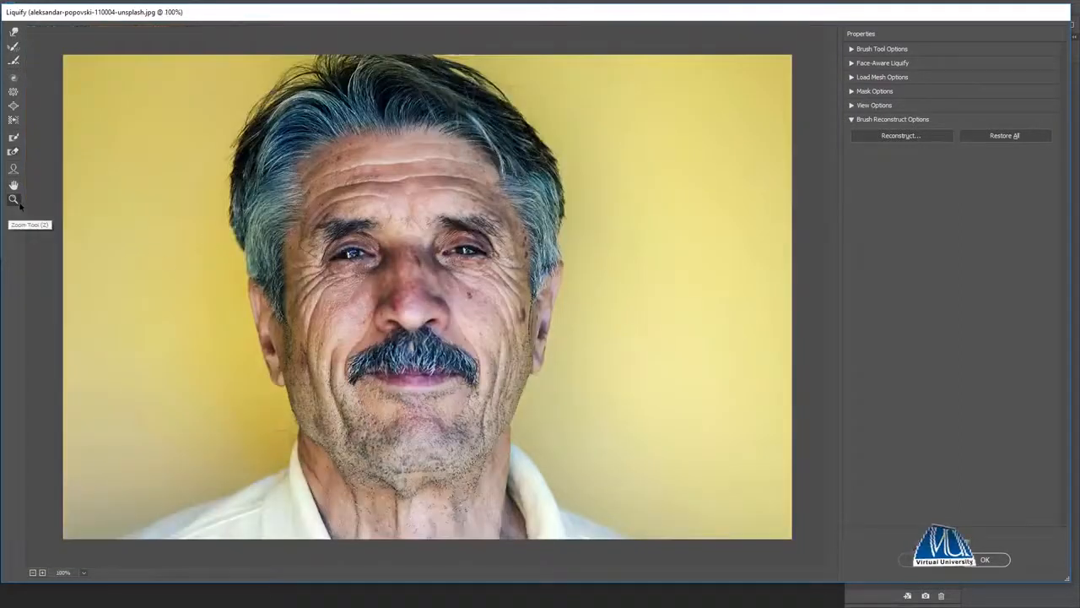
click(178, 267)
alt+click(482, 260)
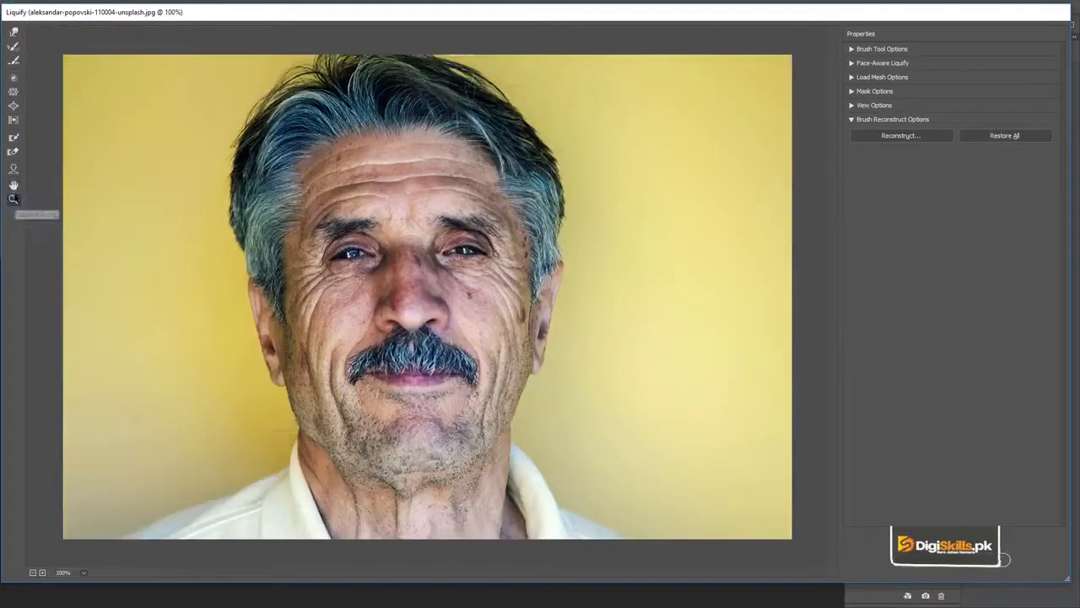
key(ctrl+plus)
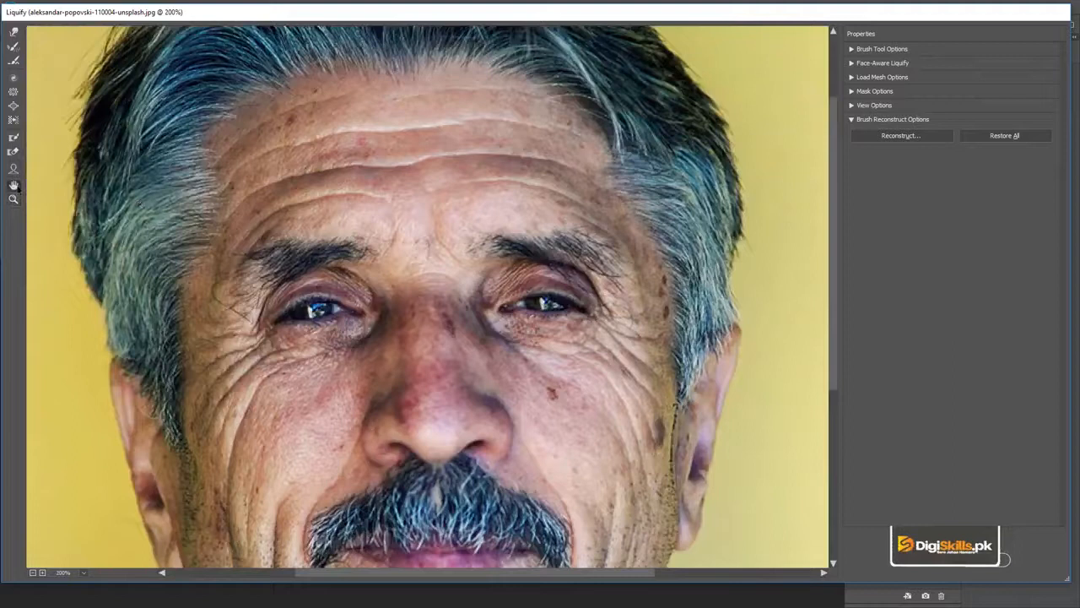
mouse_move(305, 261)
mouse_down()
mouse_move(222, 307)
mouse_move(305, 251)
mouse_up()
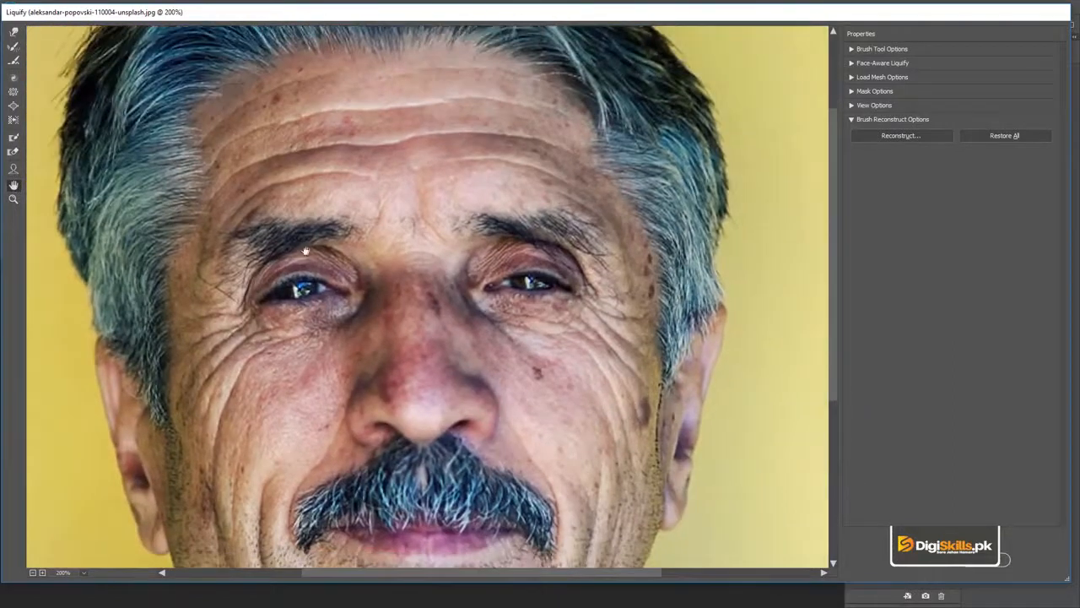
alt+click(337, 338)
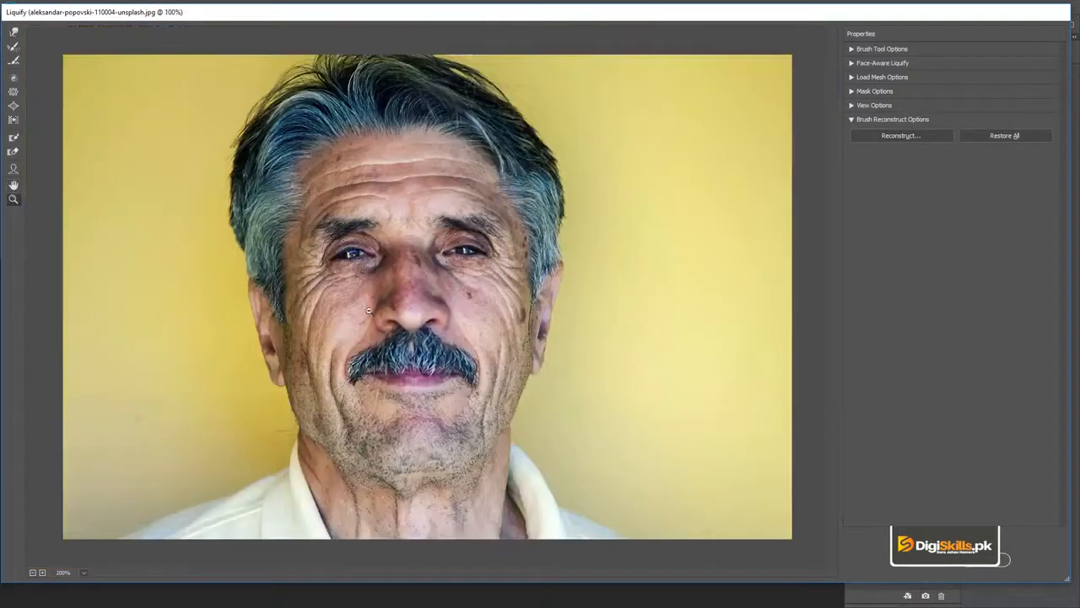
Open the Face-Aware Liquify eye settings for Face #1 and link both eyes for size, height, width and tilt.
click(13, 31)
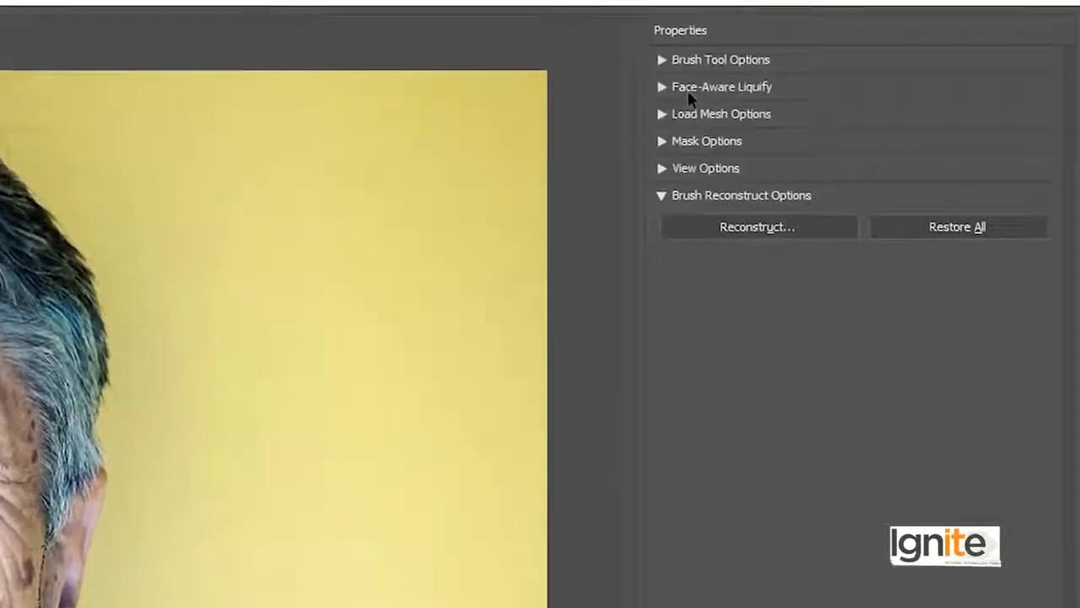
click(823, 71)
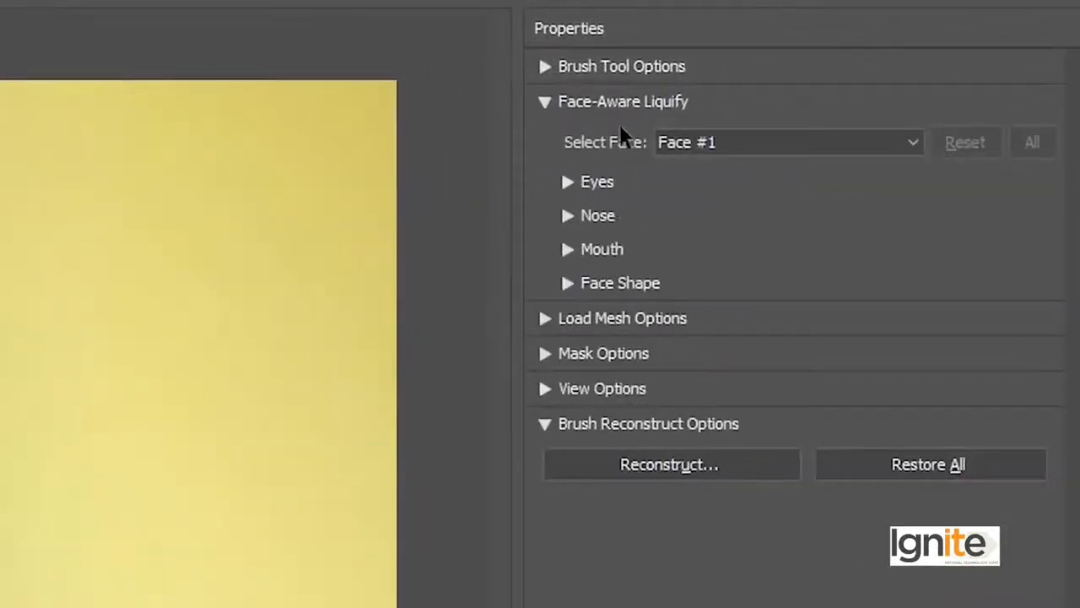
click(568, 182)
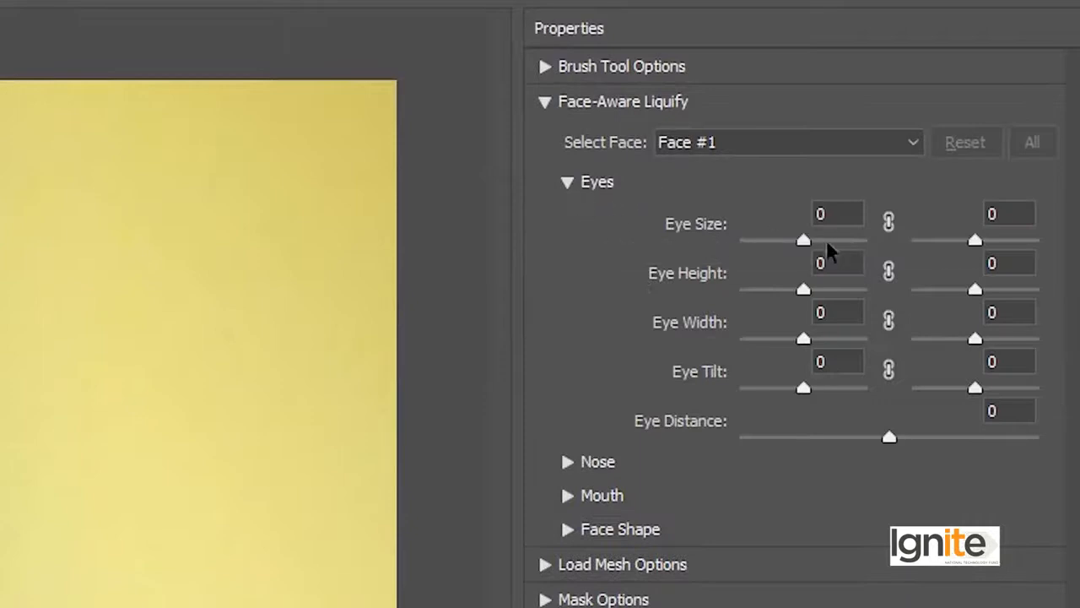
click(888, 271)
click(889, 320)
click(888, 369)
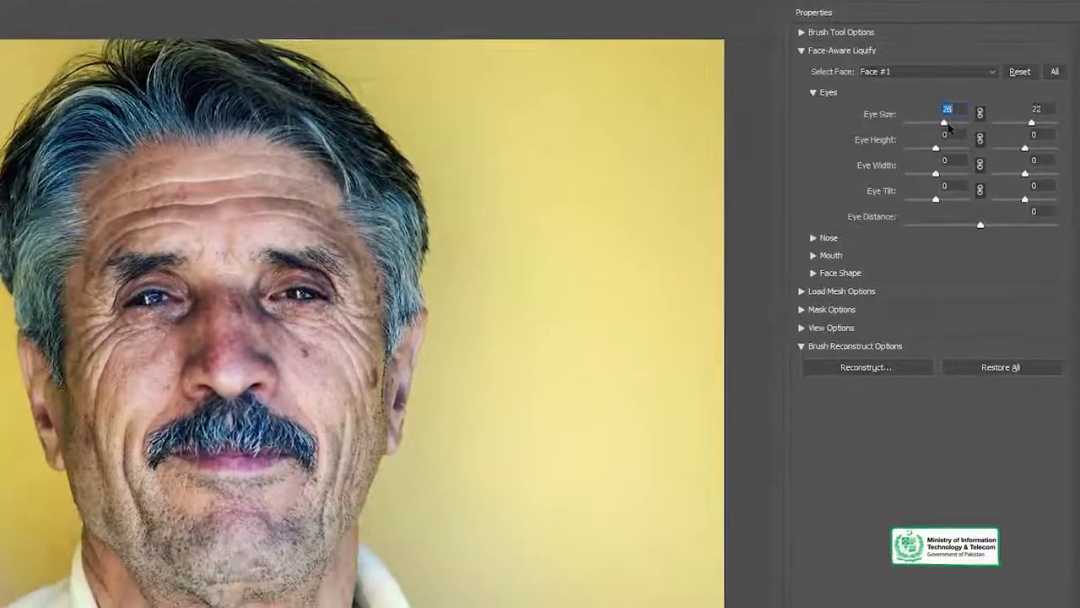
Set both eyes to Eye Size 77, Eye Height 26, Eye Width 47 and Eye Tilt 22.
drag(914, 141, 954, 126)
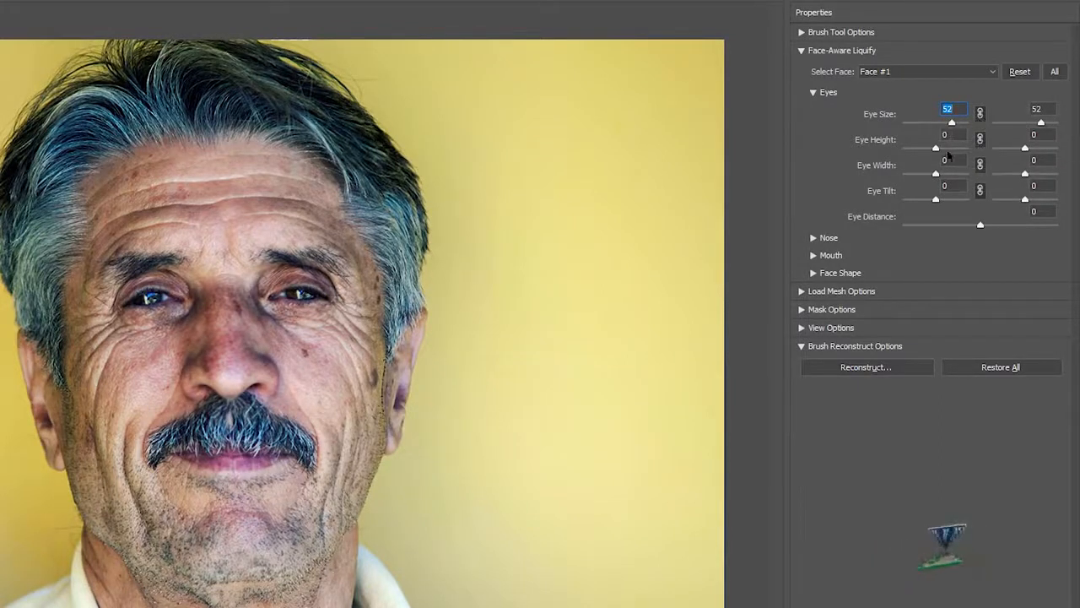
drag(935, 149, 946, 152)
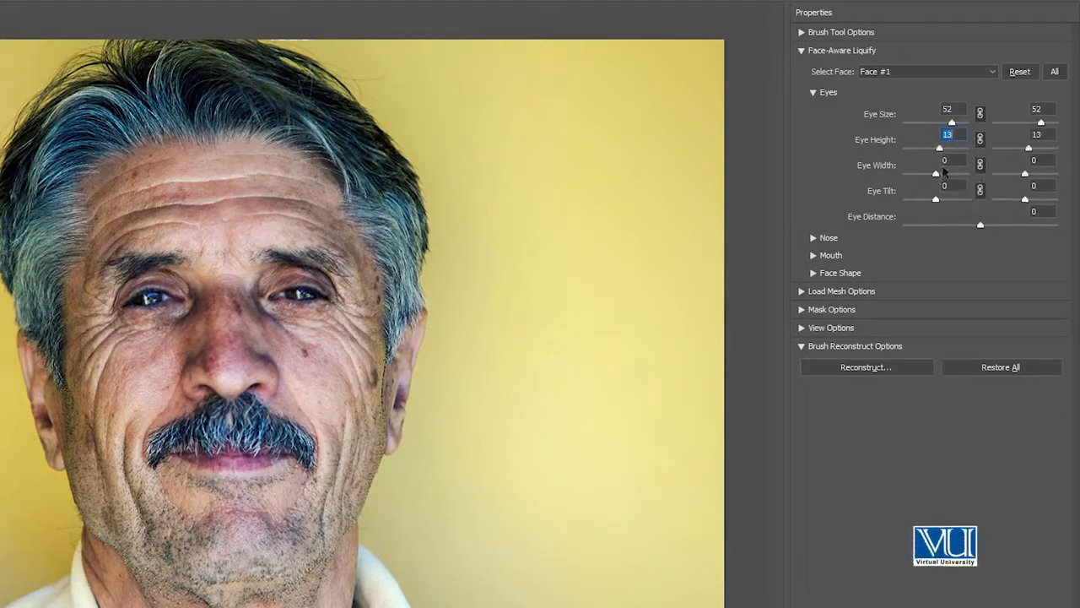
click(956, 124)
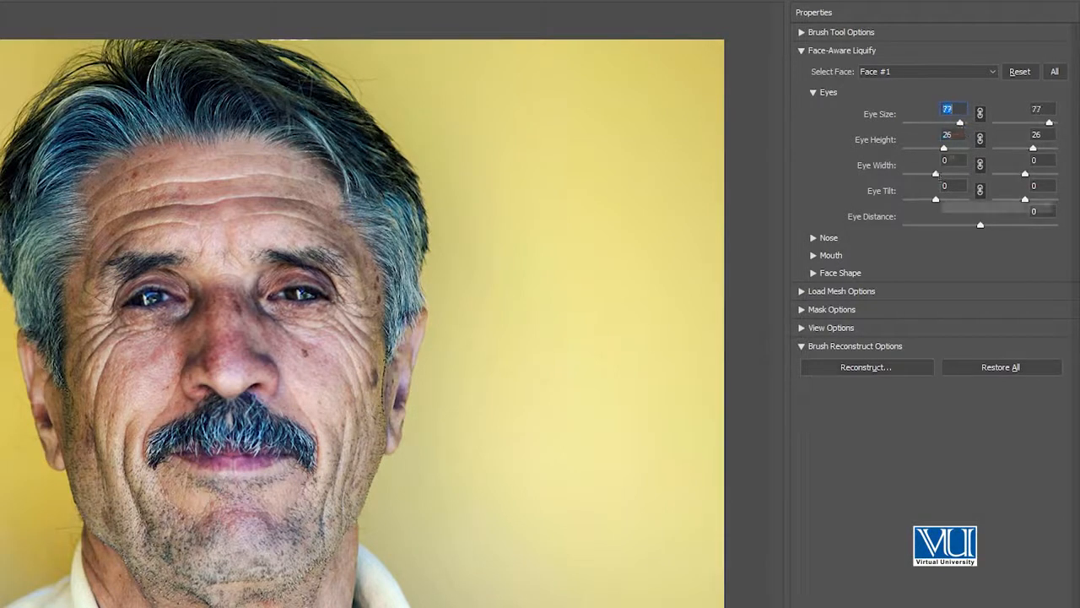
drag(937, 177, 951, 180)
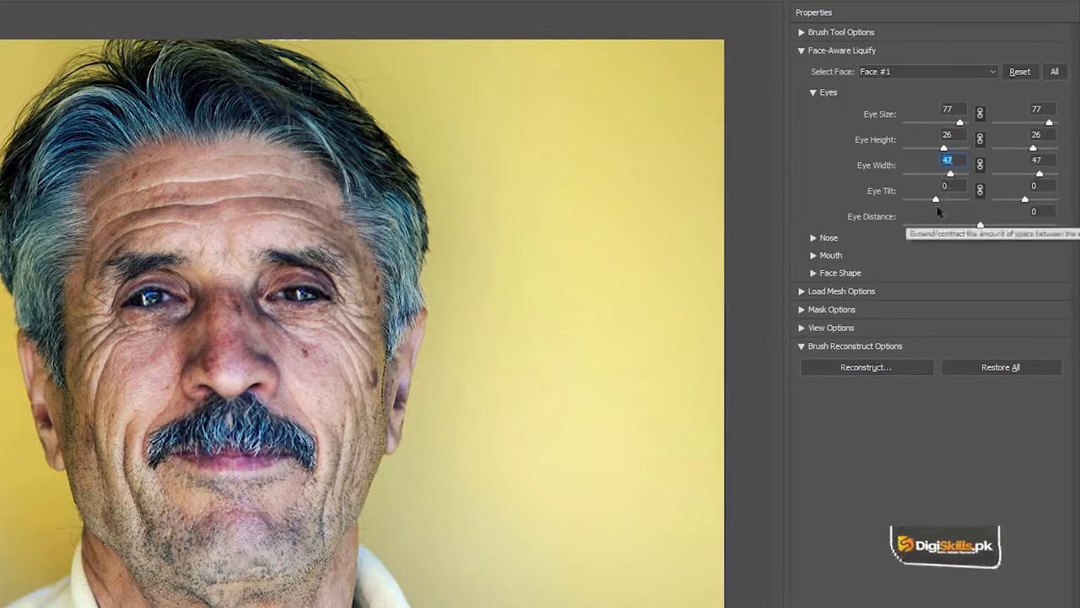
click(936, 200)
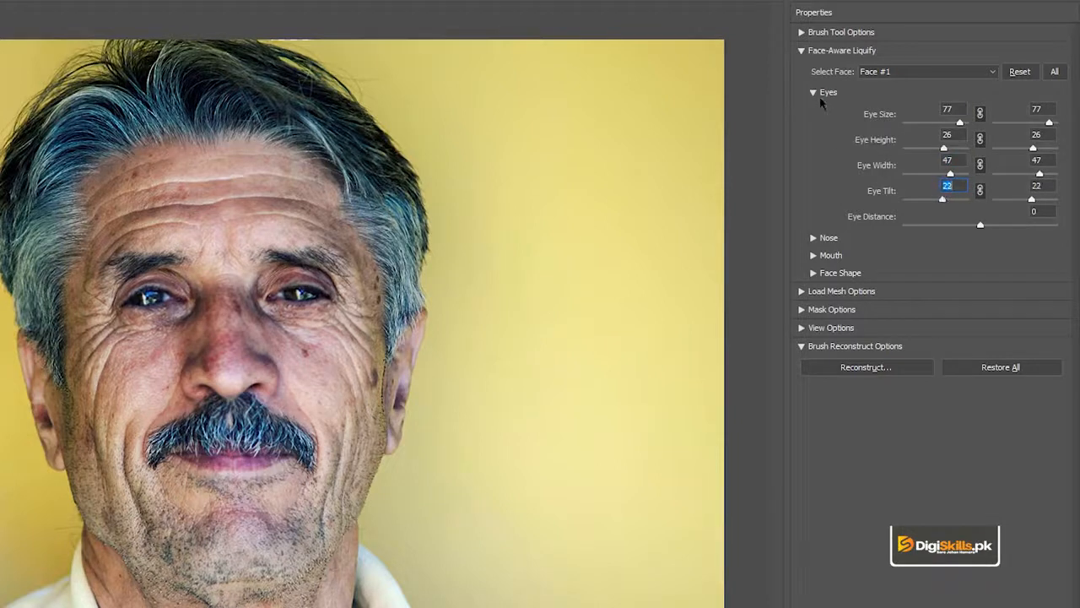
Reshape the nose with Nose Height 35 and Nose Width -30.
click(814, 238)
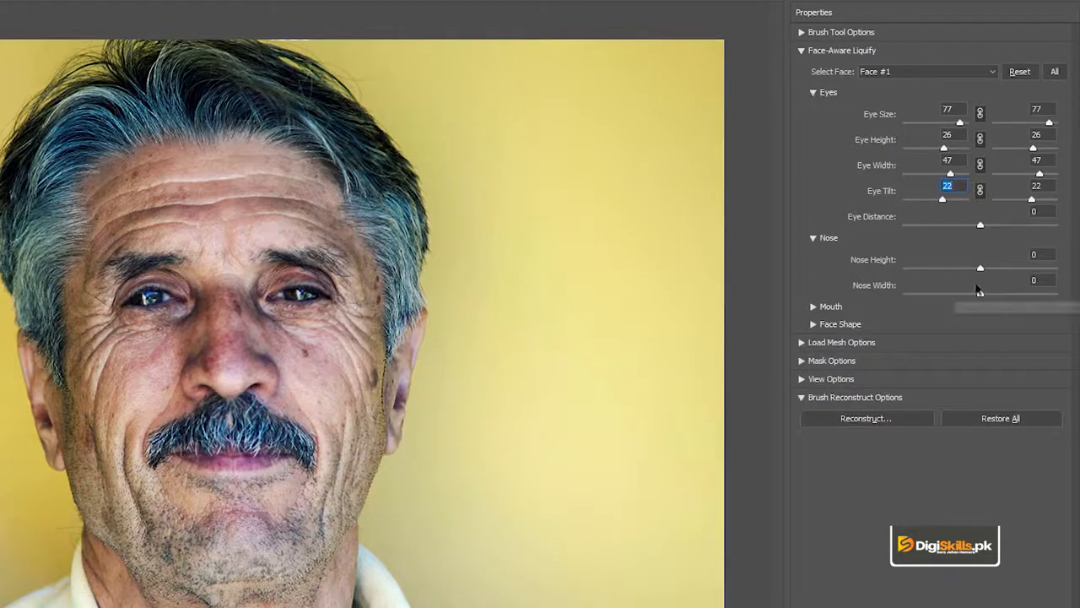
drag(980, 269, 992, 295)
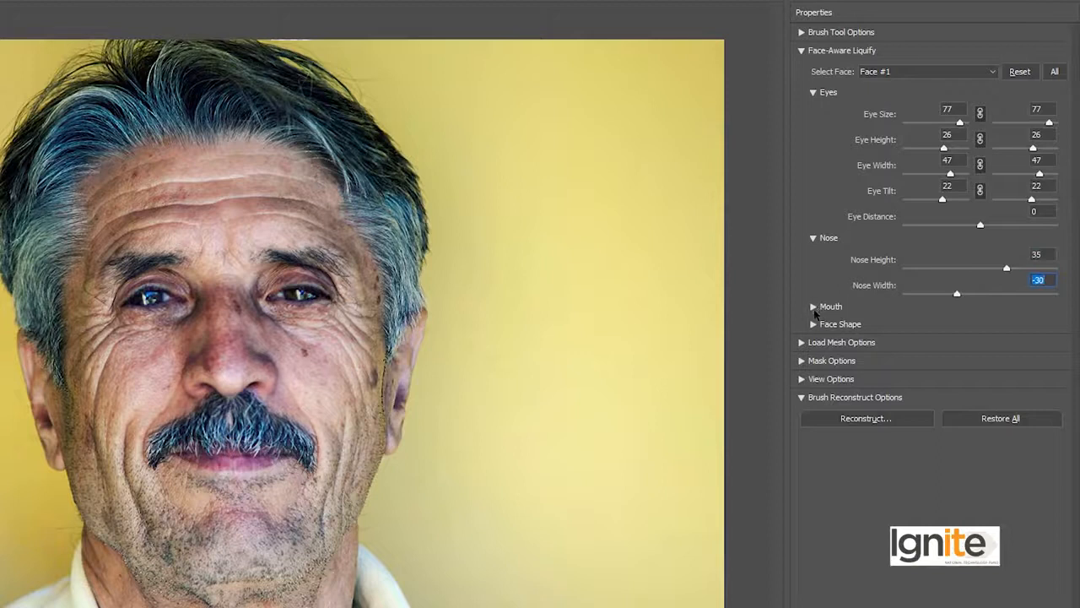
Adjust the mouth to Smile 37, Upper Lip 22, Lower Lip 26, Mouth Width 19 and Mouth Height 12.
click(813, 307)
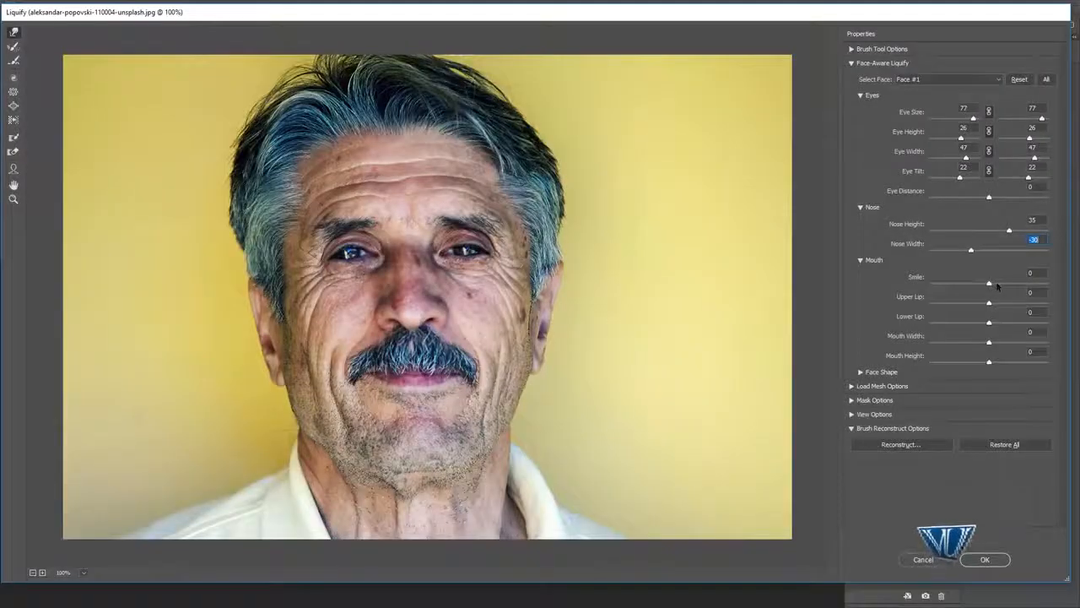
drag(992, 283, 997, 304)
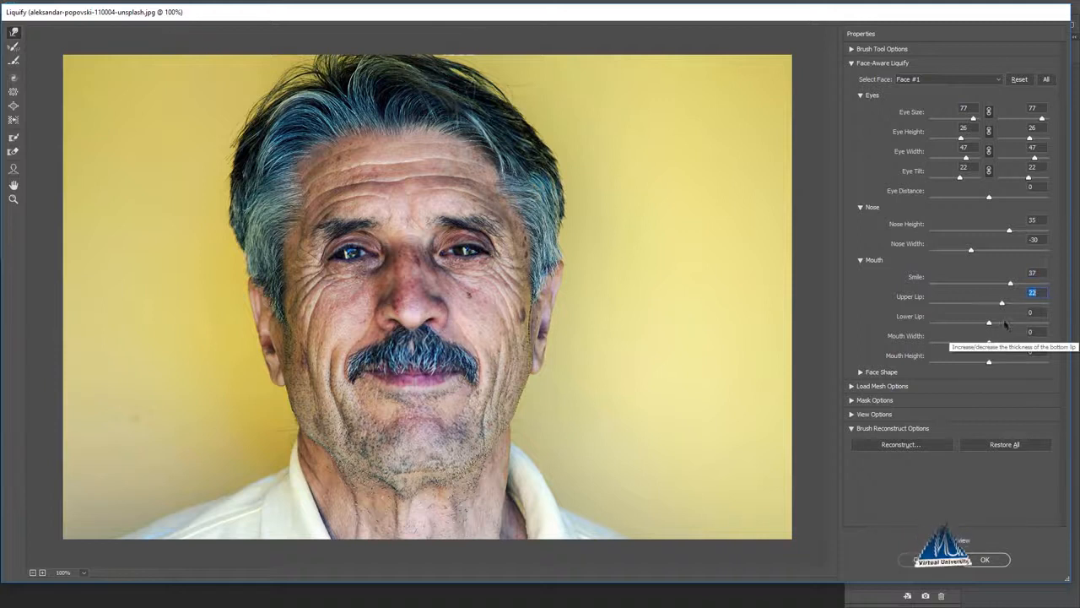
drag(989, 323, 1004, 345)
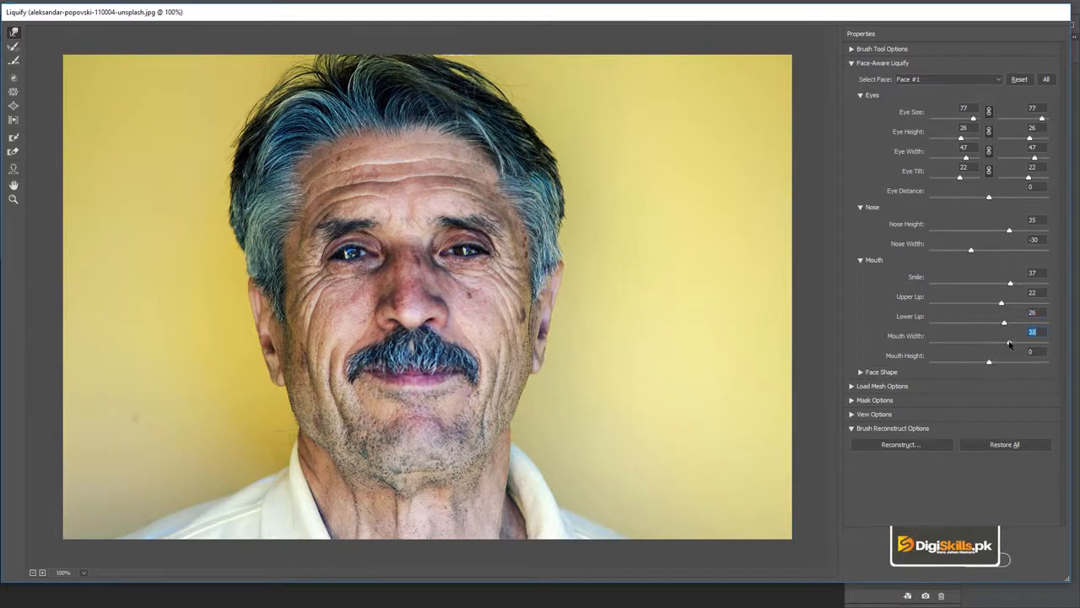
drag(990, 363, 1007, 363)
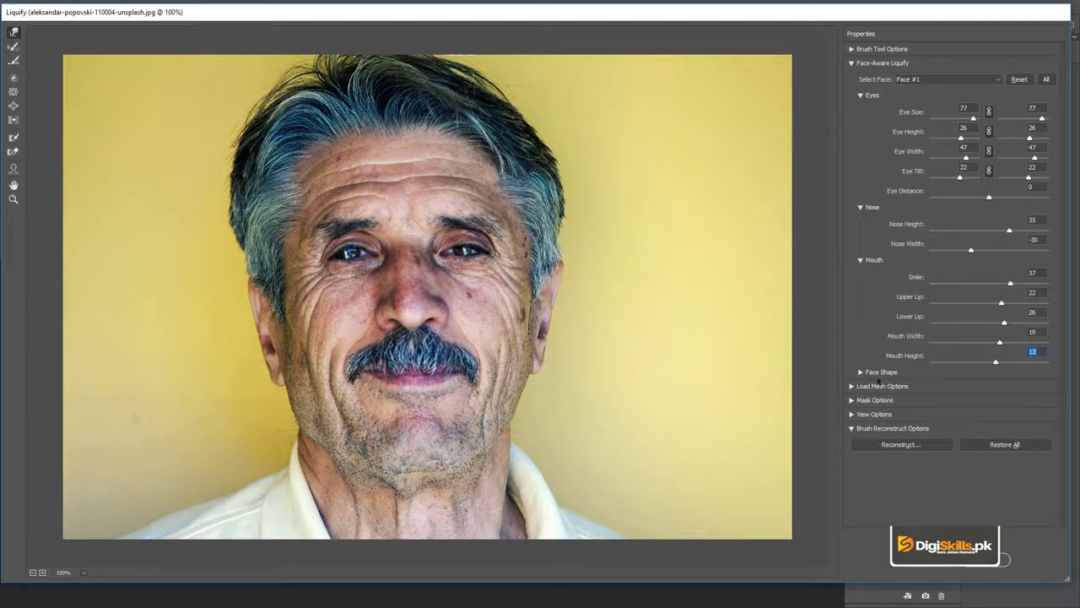
Set the face shape to Forehead 14, Chin Height 20, Jawline -65 and Face Width -16, and apply the Liquify filter.
click(860, 373)
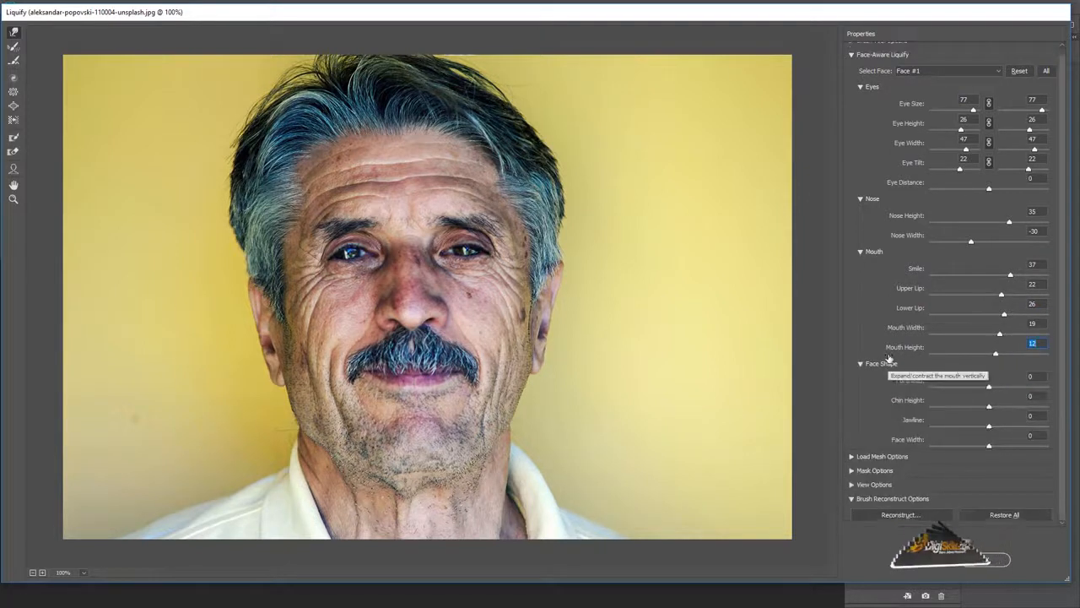
mouse_move(989, 385)
mouse_down()
mouse_move(1044, 380)
mouse_move(1004, 391)
mouse_up()
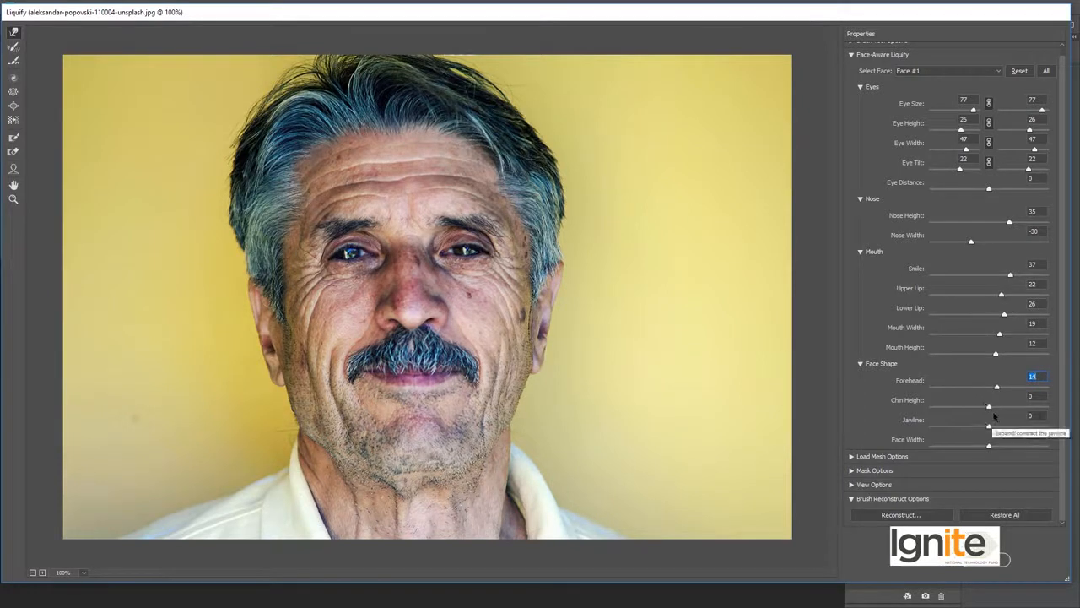
mouse_move(989, 408)
mouse_down()
mouse_move(1011, 414)
mouse_move(1003, 411)
mouse_up()
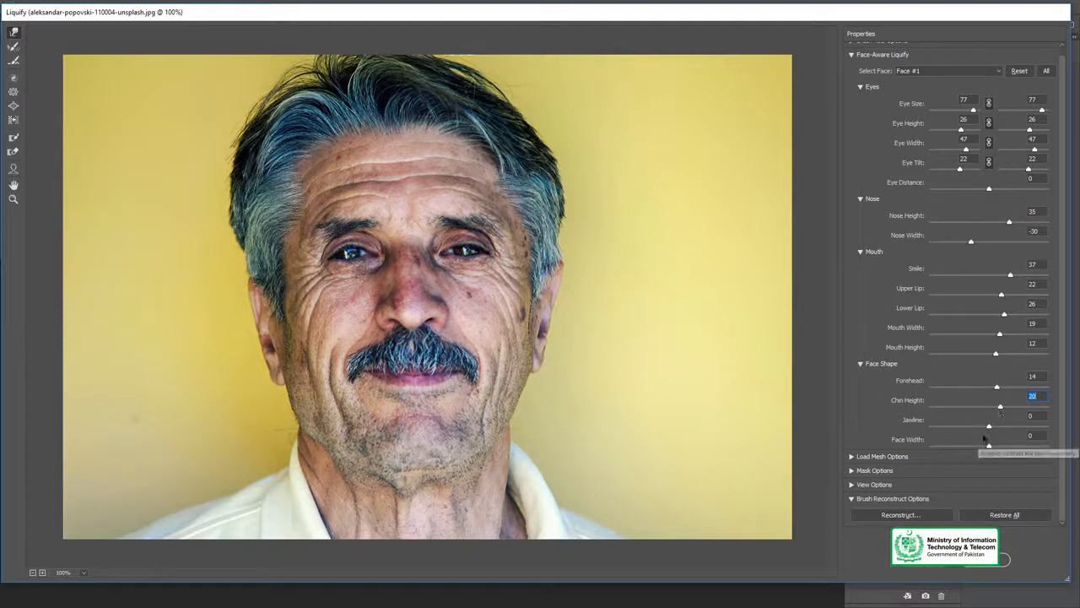
drag(989, 427, 951, 425)
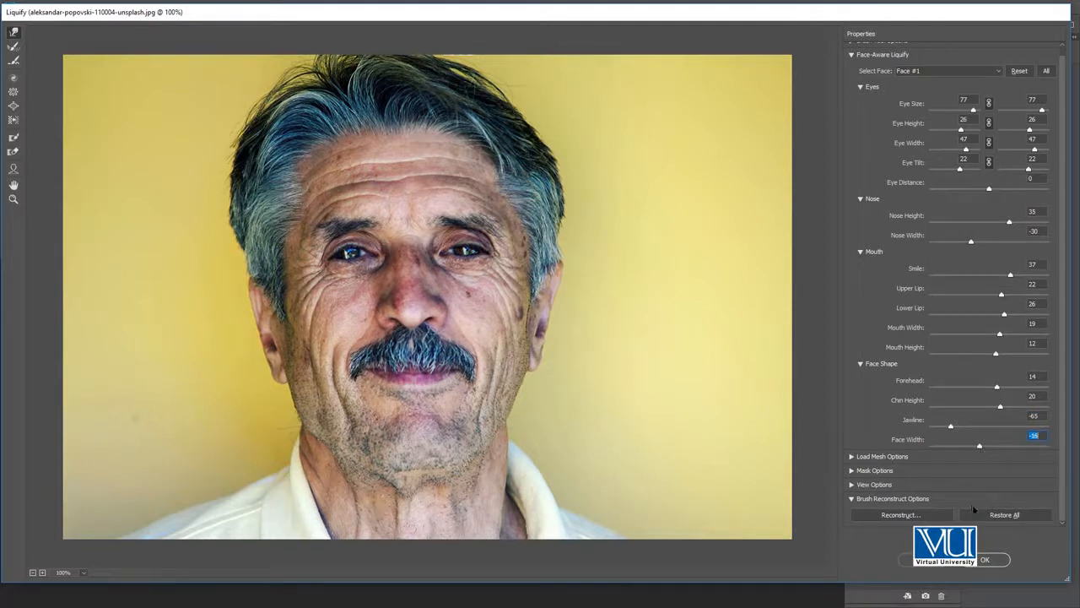
click(984, 560)
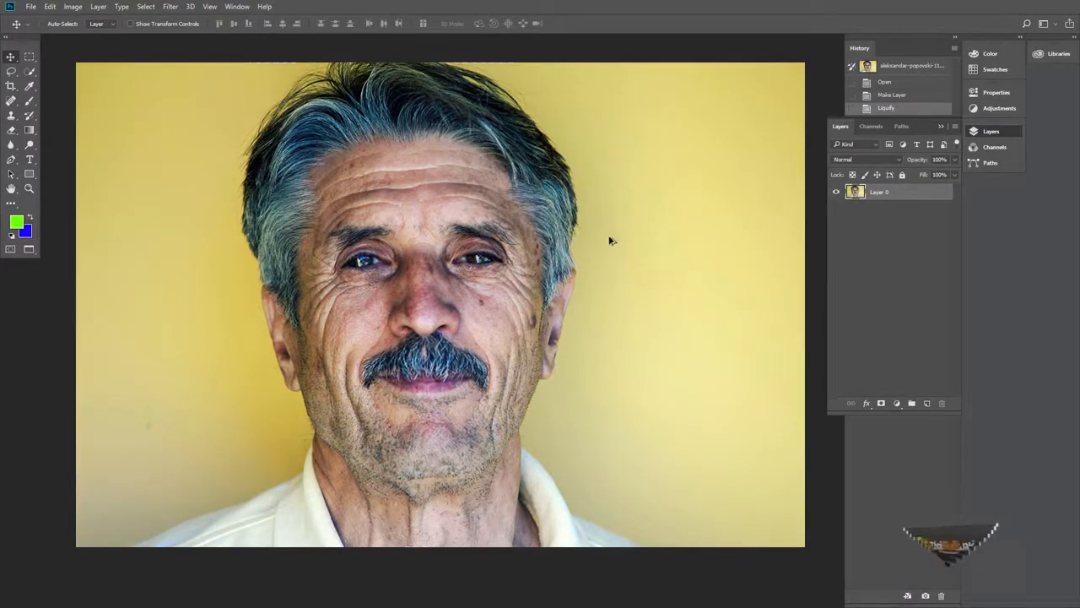
Compare the portrait before and after Liquify by repeatedly undoing and redoing the filter.
key(ctrl+z)
key(ctrl+z)
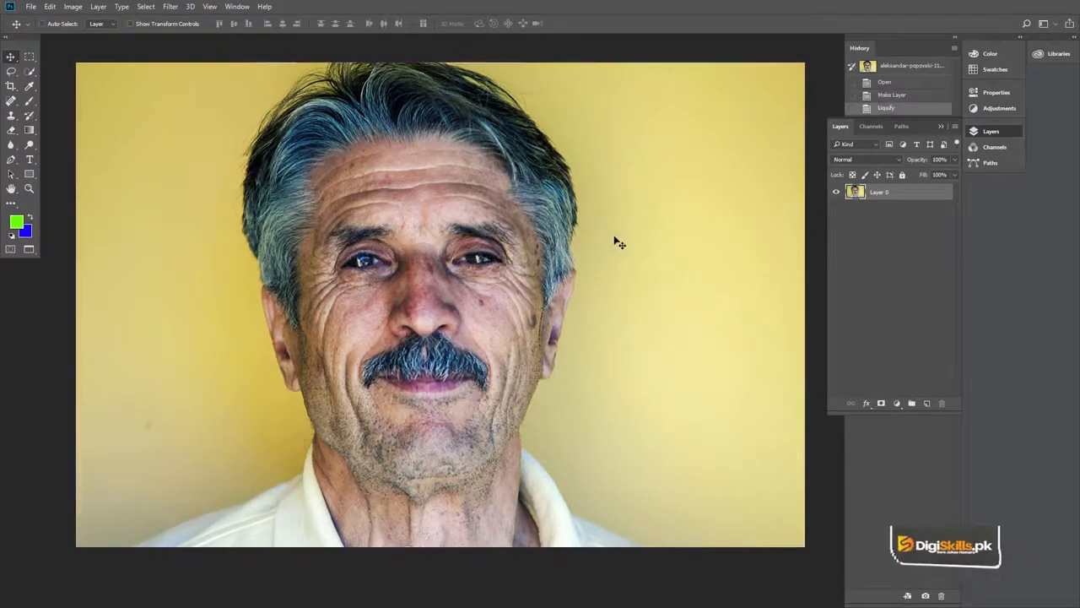
key(ctrl+z)
key(ctrl+z)
key(ctrl+z)
key(ctrl+z)
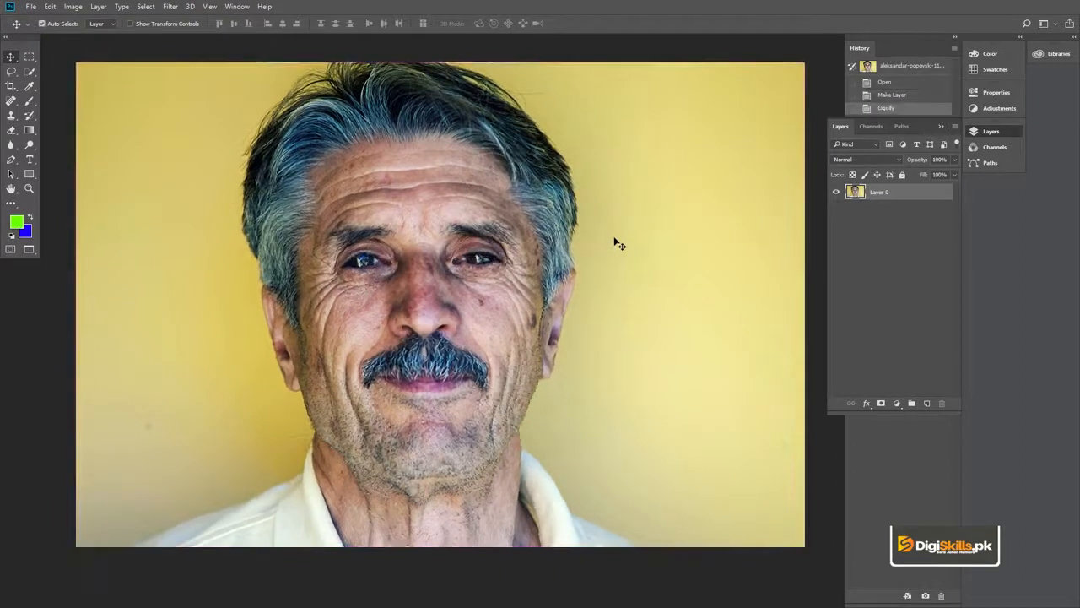